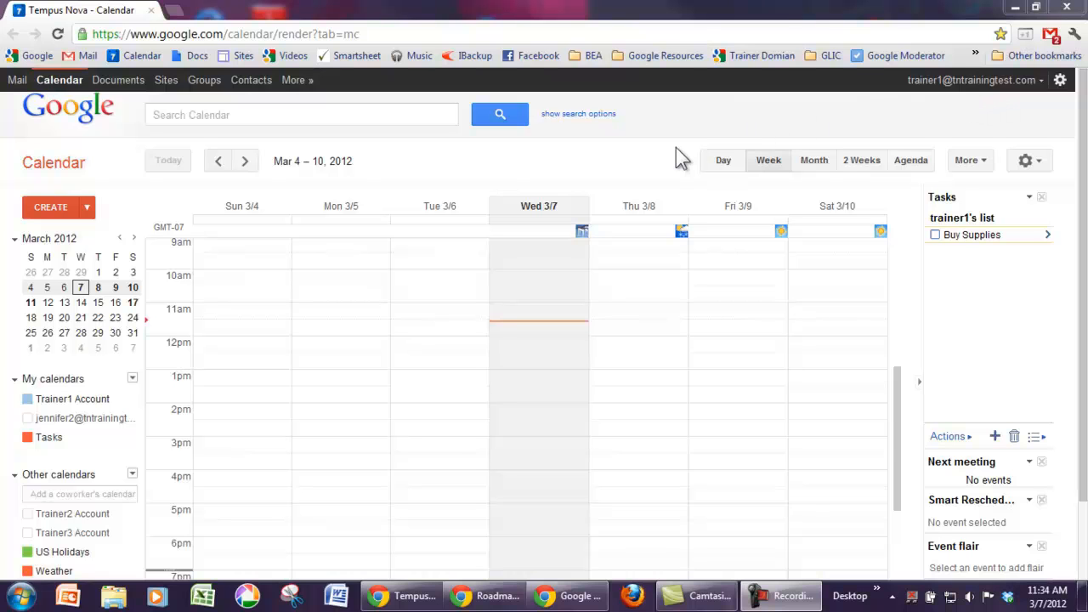
Look through the calendar in Day, Week, Month, 2 Weeks and Agenda views, returning to the Week view.
left_click(723, 175)
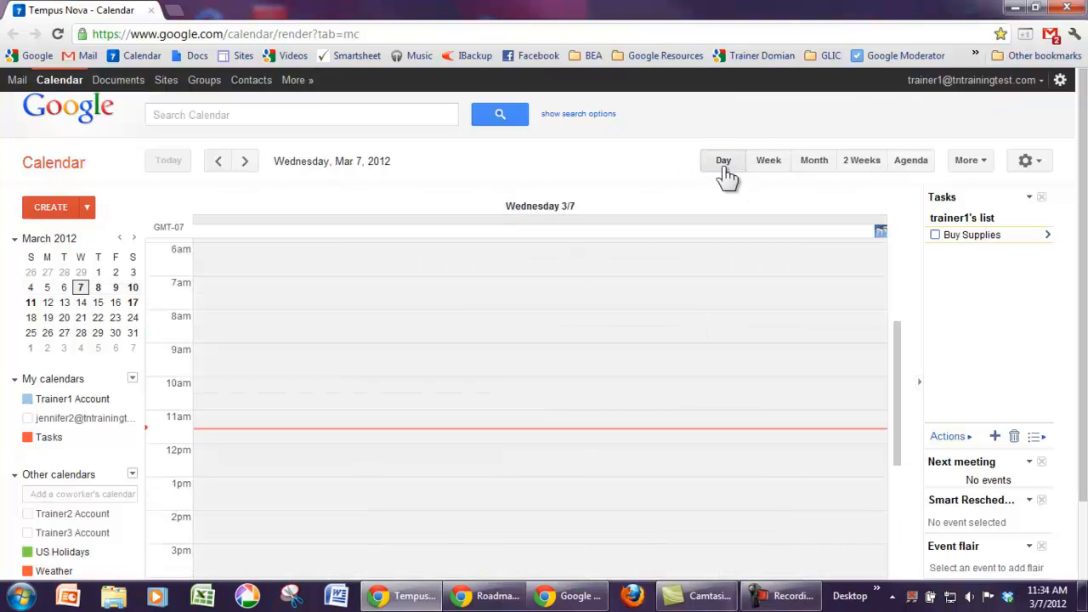
left_click(768, 166)
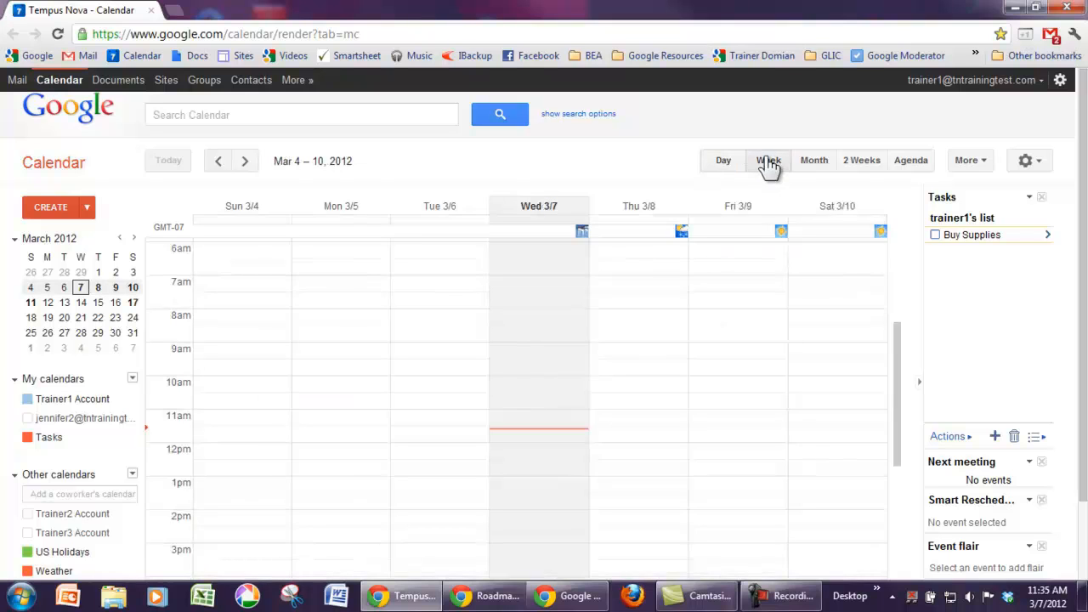
left_click(816, 166)
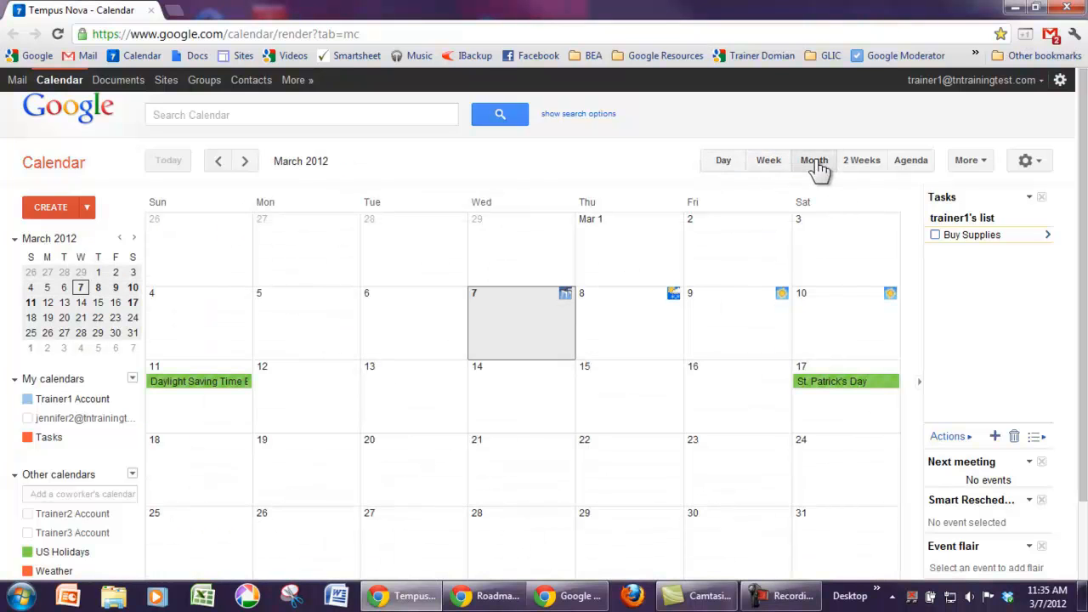
left_click(860, 168)
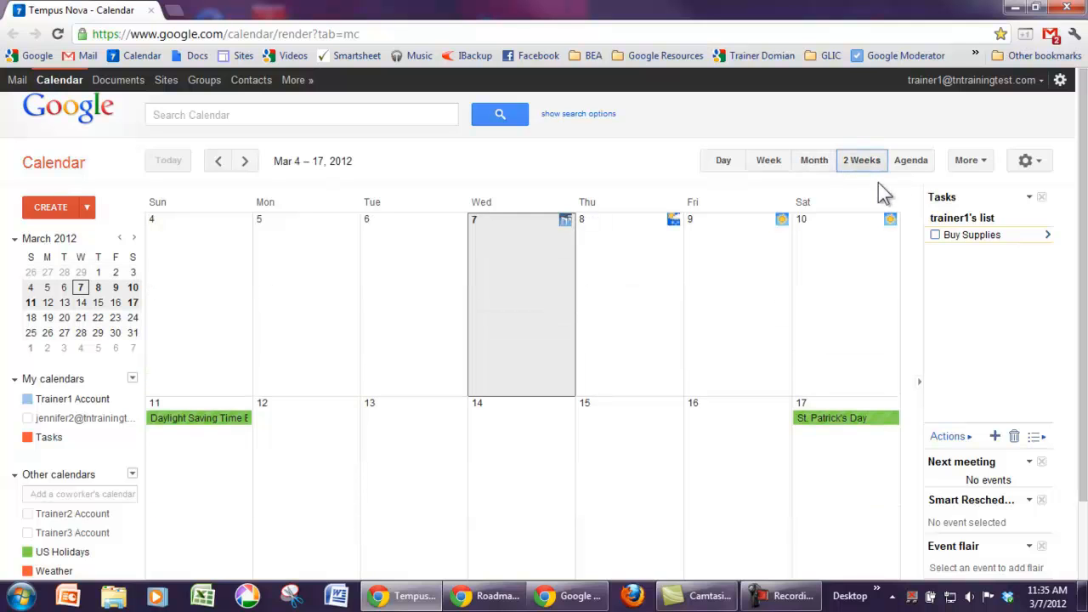
left_click(918, 167)
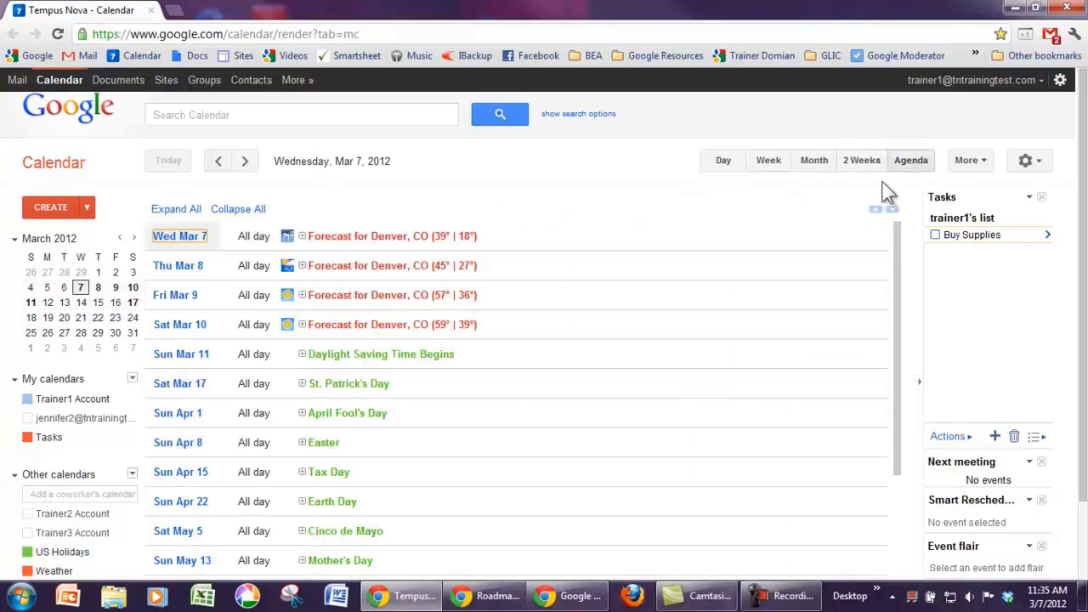
left_click(723, 164)
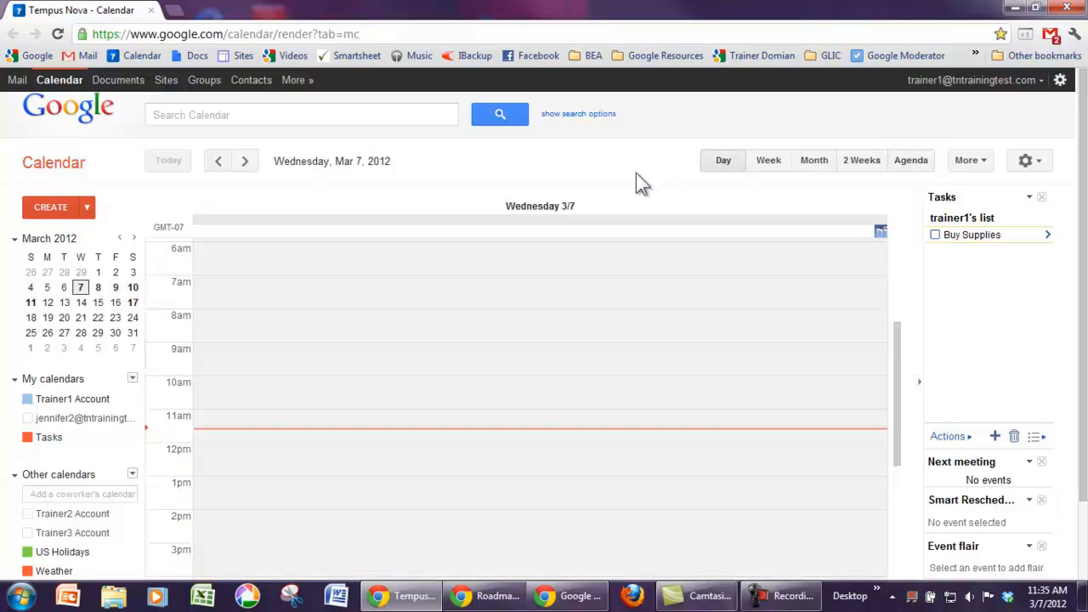
left_click(768, 166)
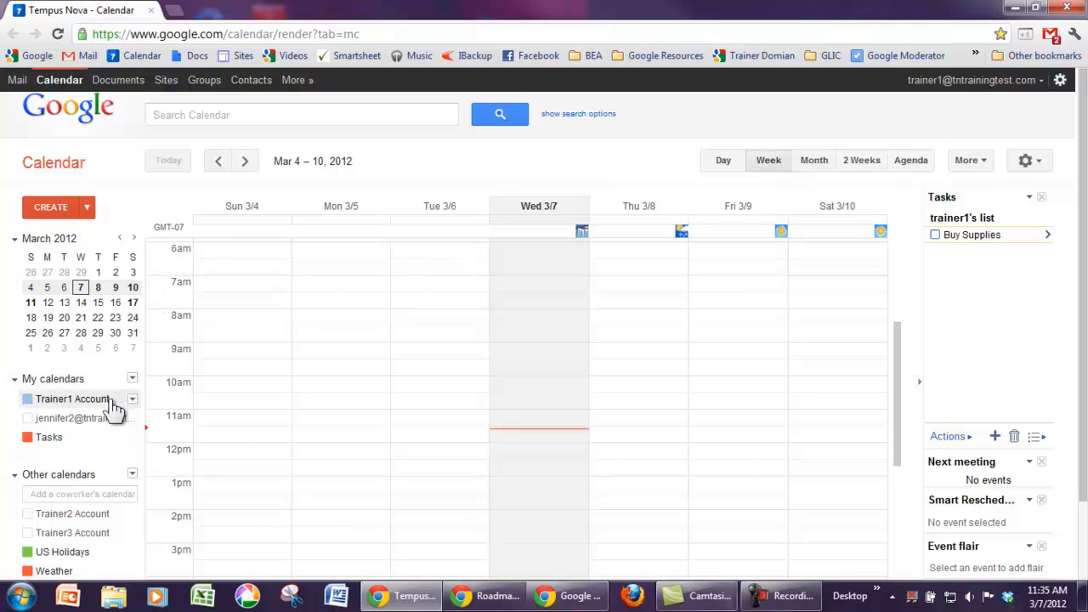
Display the unchecked calendar under My calendars, and briefly toggle the Trainer2 and Trainer3 Account calendars on and off.
left_click(85, 418)
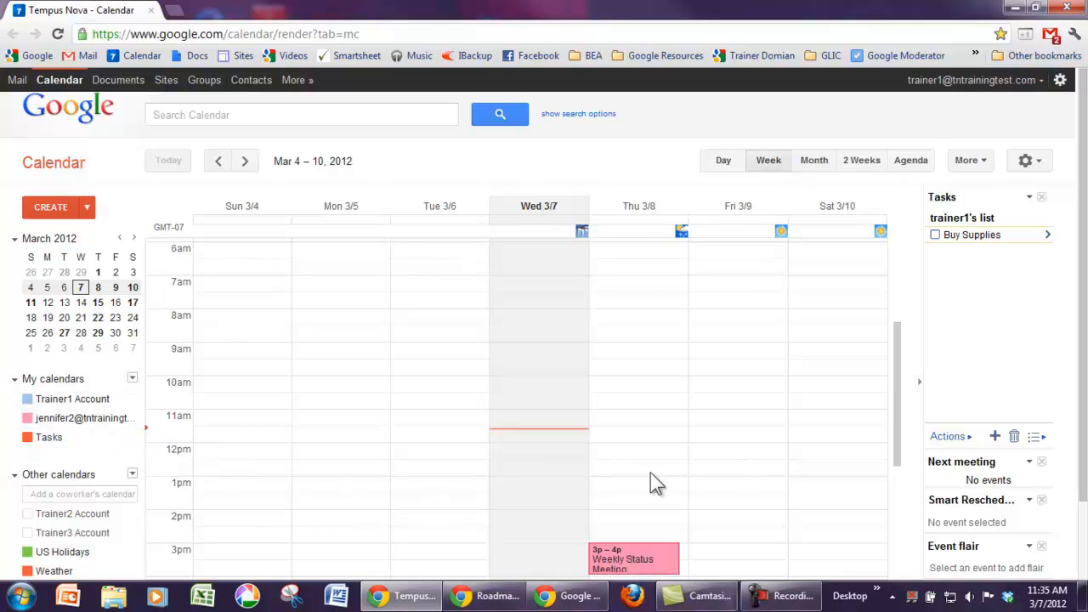
left_click_drag(899, 383, 874, 435)
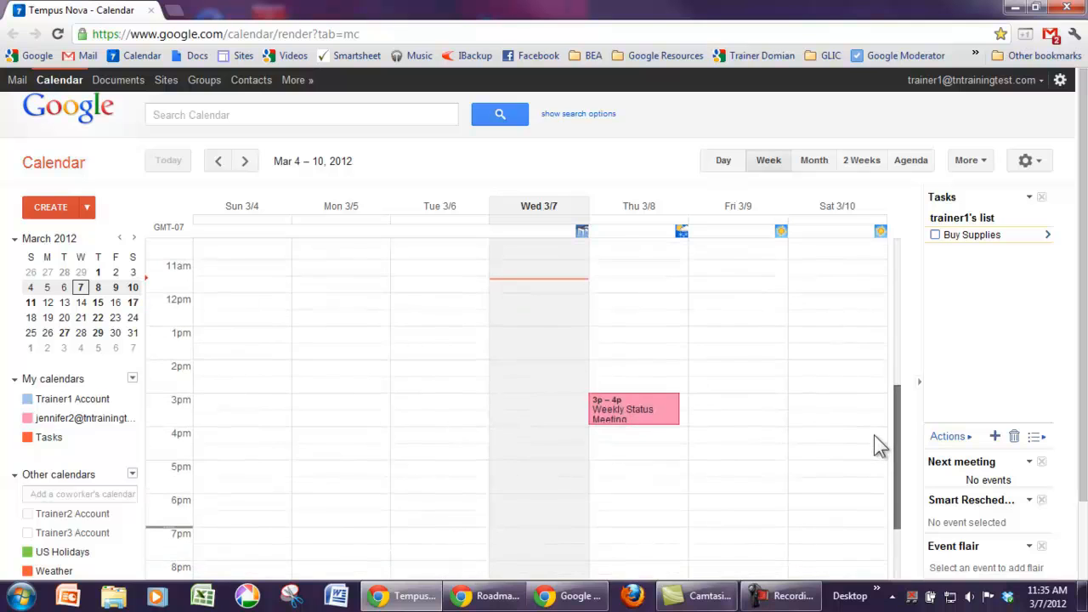
left_click(90, 514)
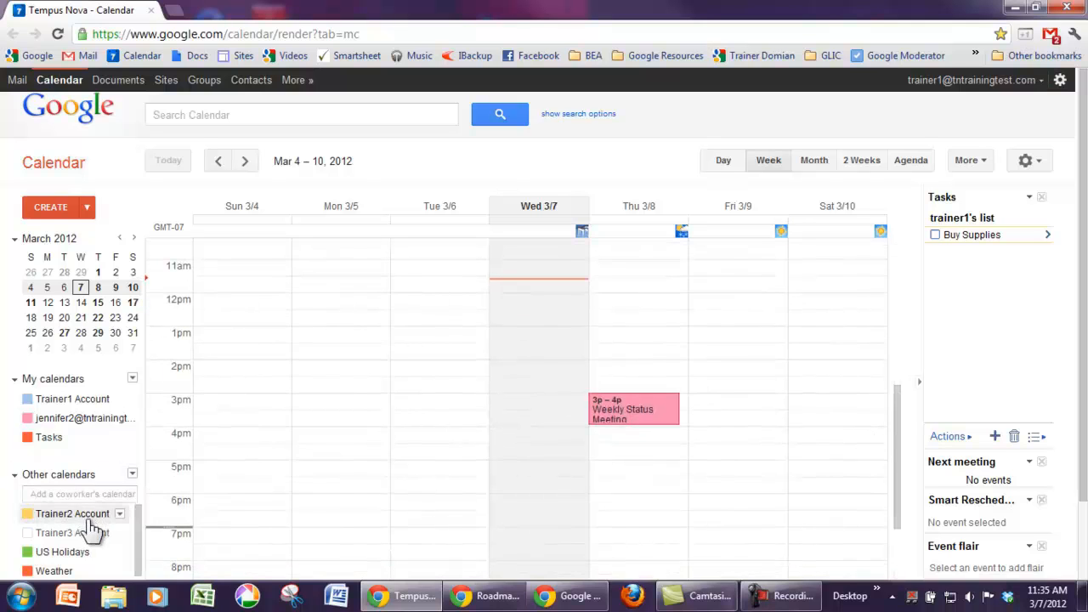
left_click(88, 534)
left_click(85, 534)
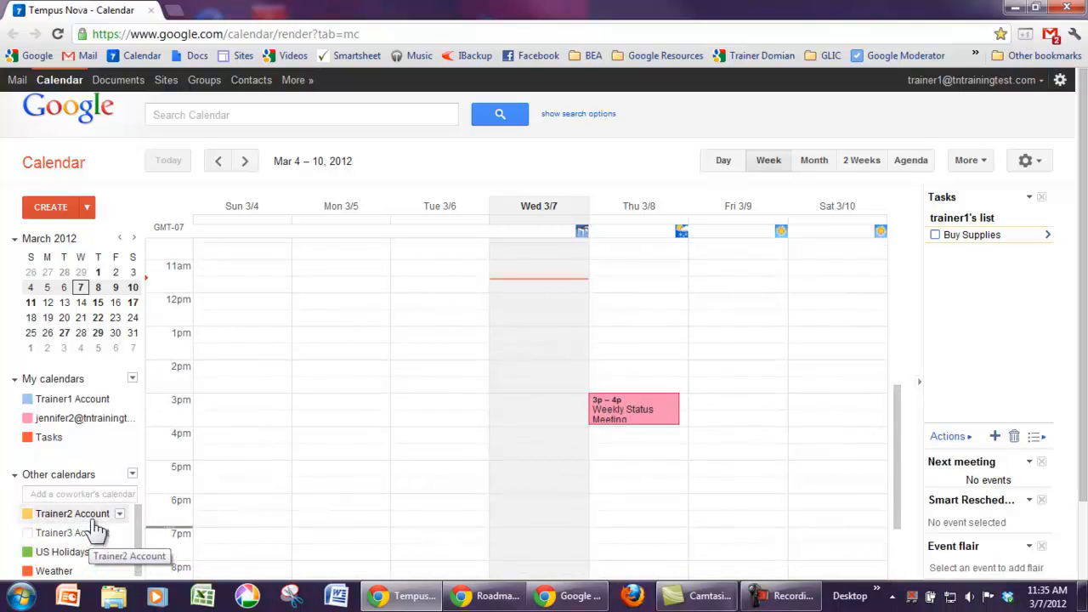
left_click(61, 516)
Add two coworkers' calendars to Other calendars by entering each coworker's first name and accepting the suggested match.
left_click(83, 494)
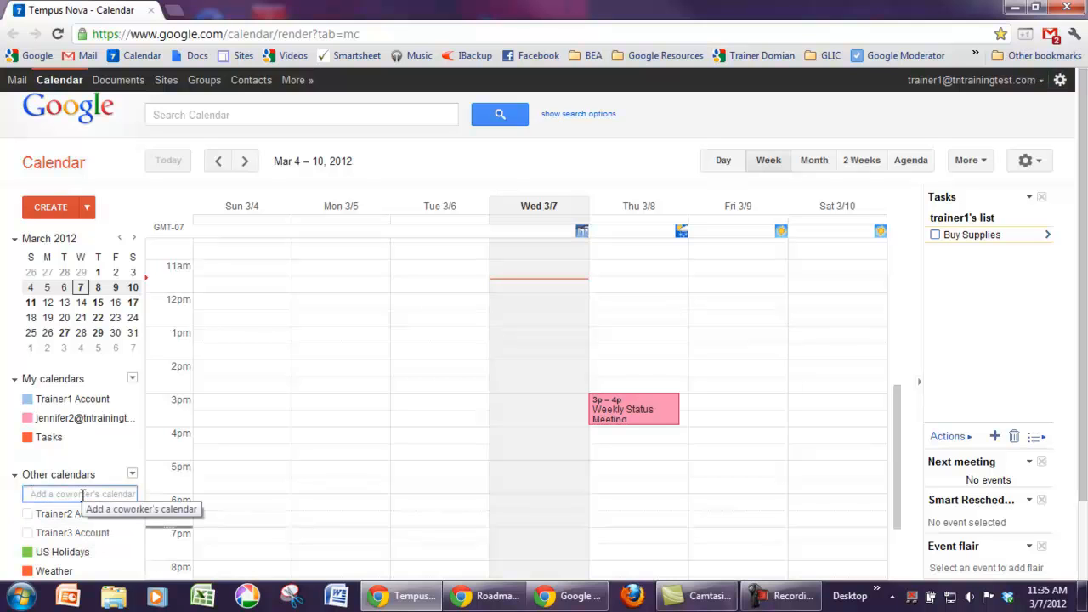
type("Paul")
key("Return")
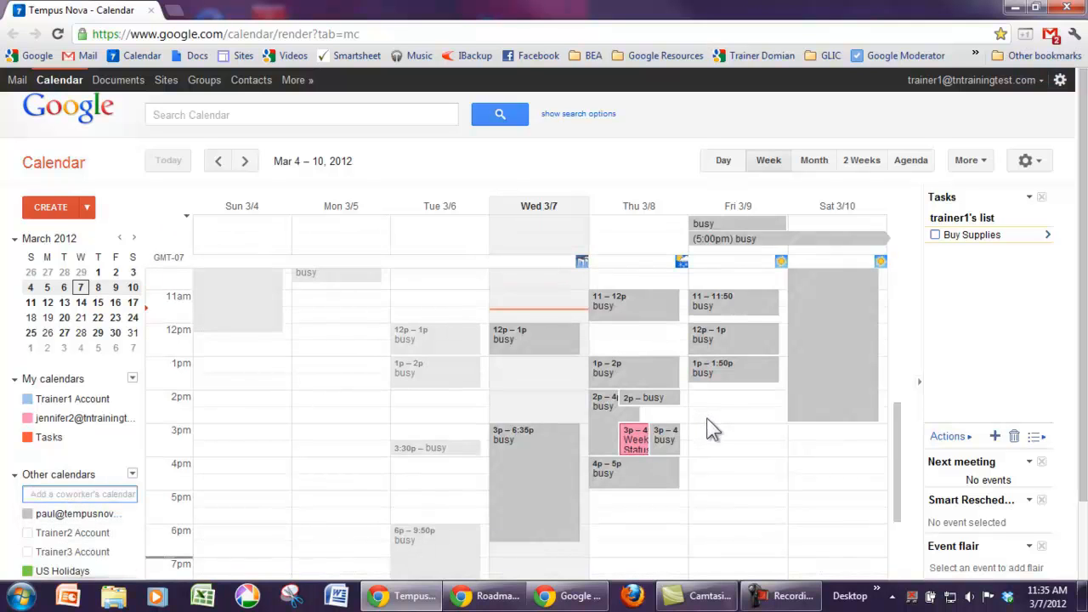
scroll(712, 429, "up", 2)
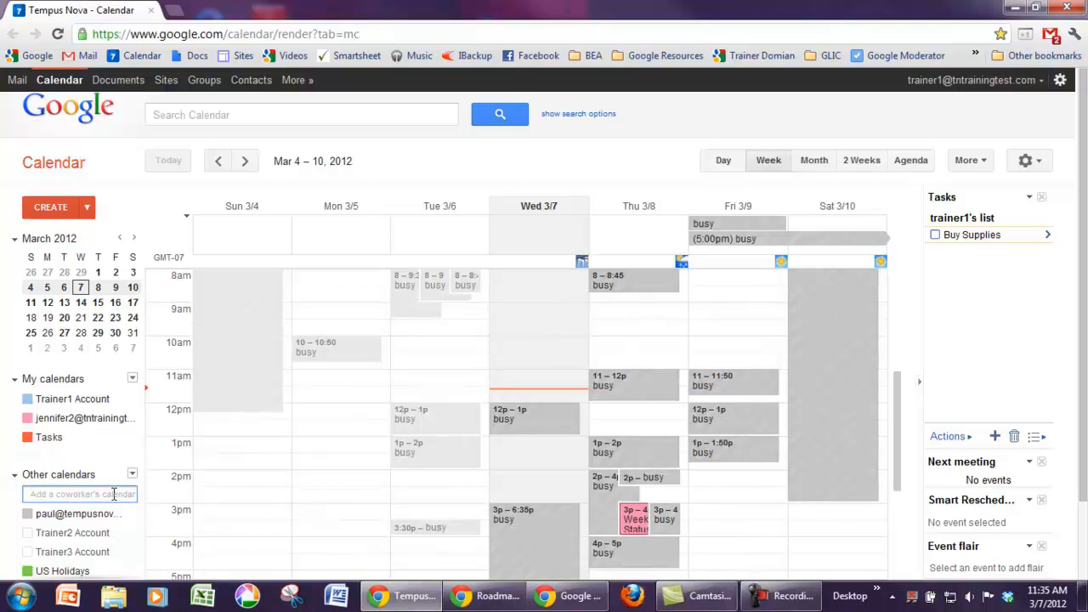
type("jenn")
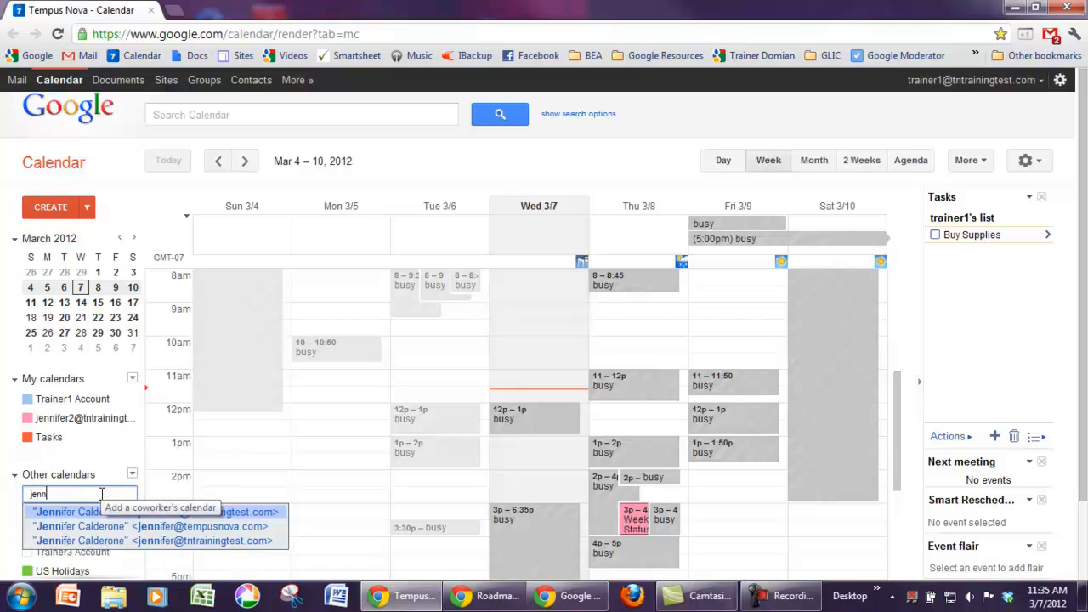
key("Return")
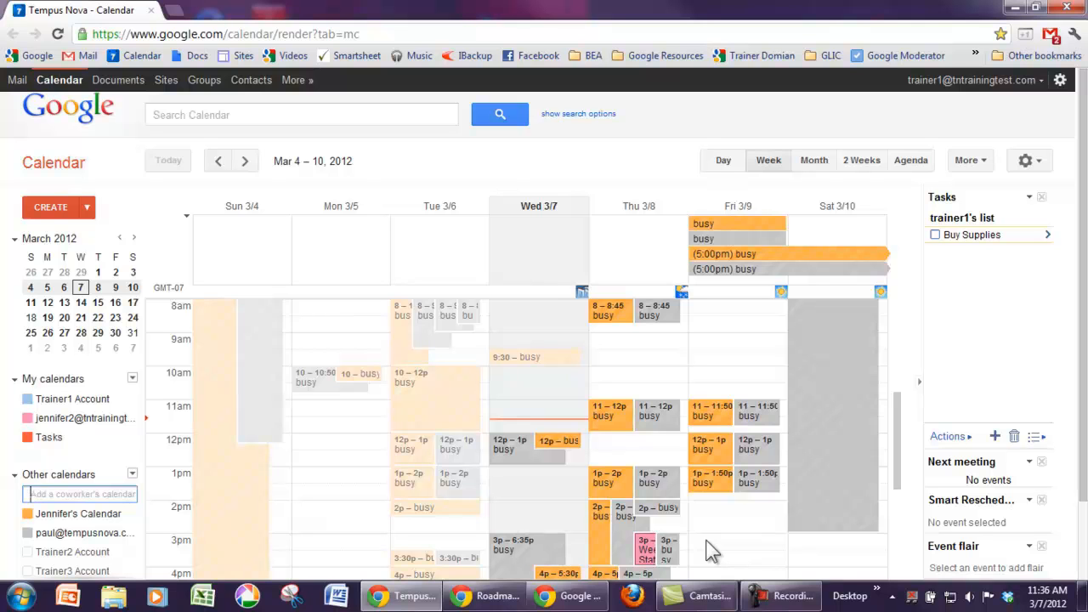
Hide both added coworker calendars and the secondary calendar between Trainer1 Account and Tasks.
left_click(104, 513)
left_click(78, 533)
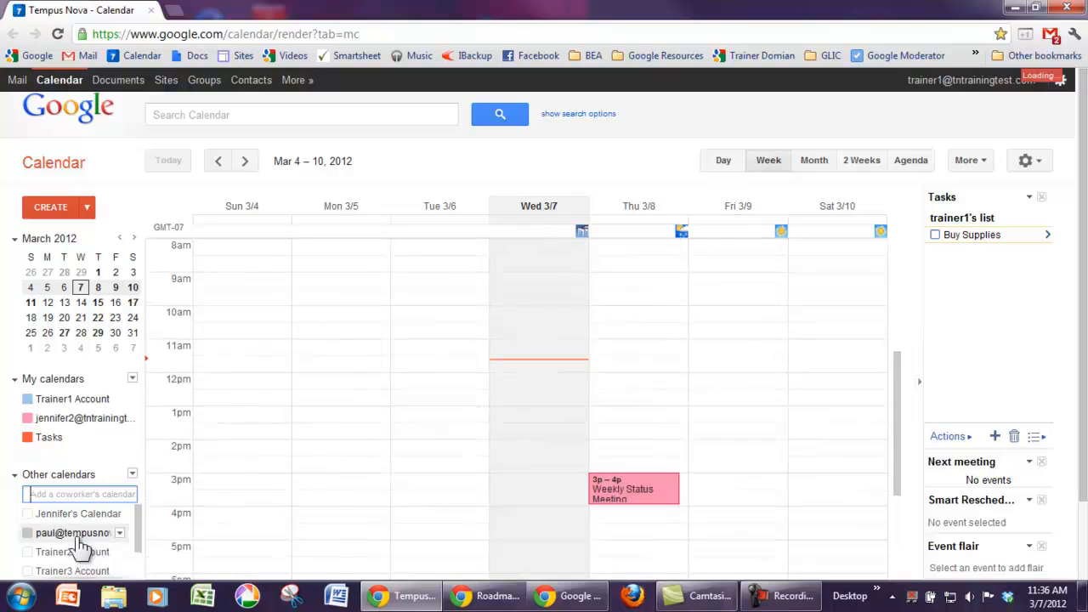
left_click(90, 418)
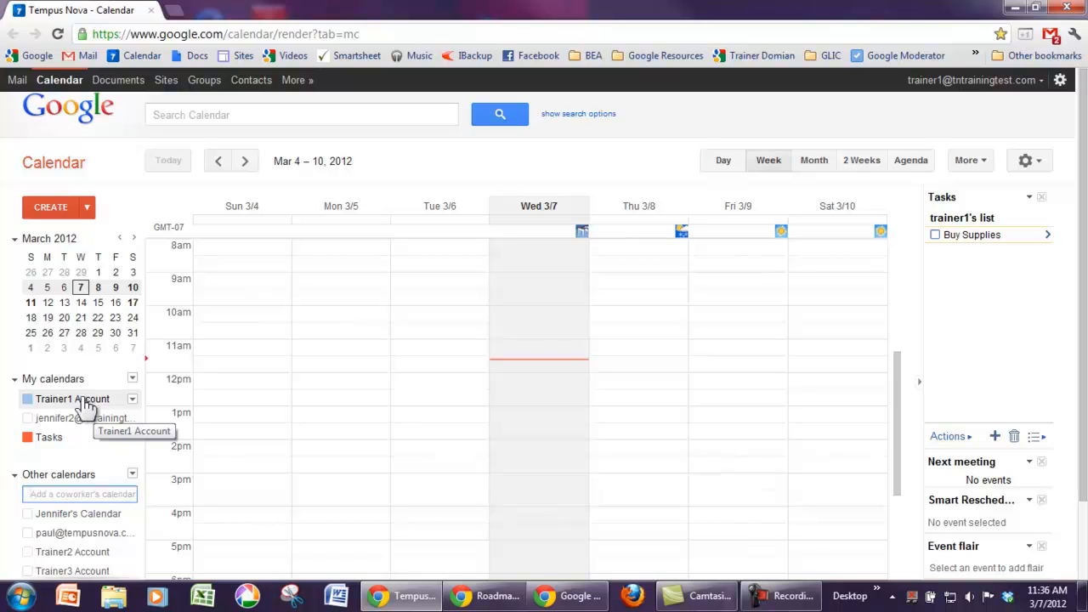
Change the Trainer1 Account calendar's colour from the light tone to a darker blue.
left_click_drag(531, 415, 549, 470)
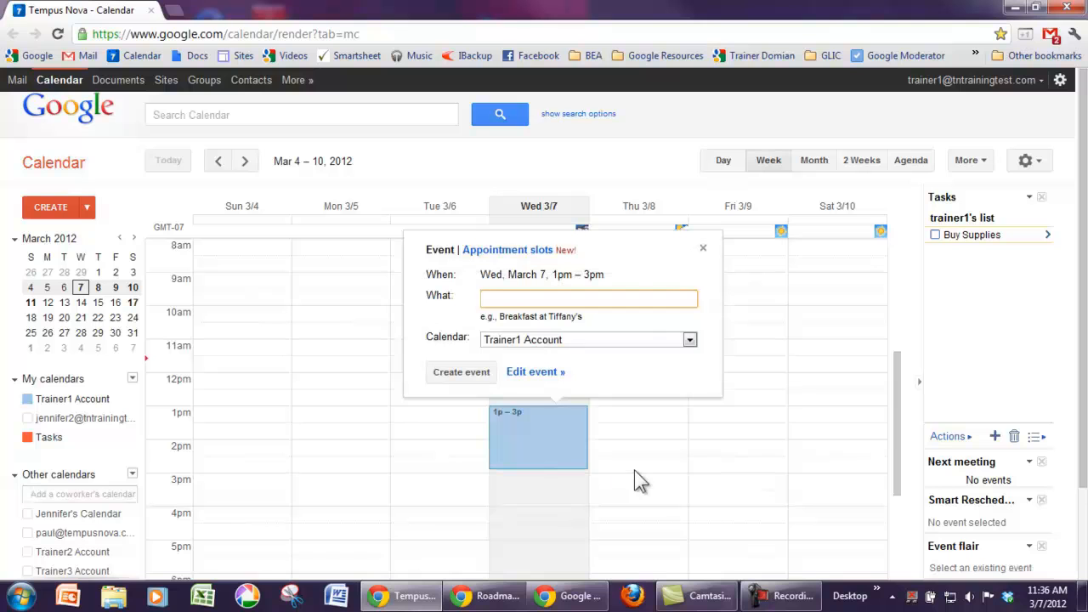
left_click(132, 401)
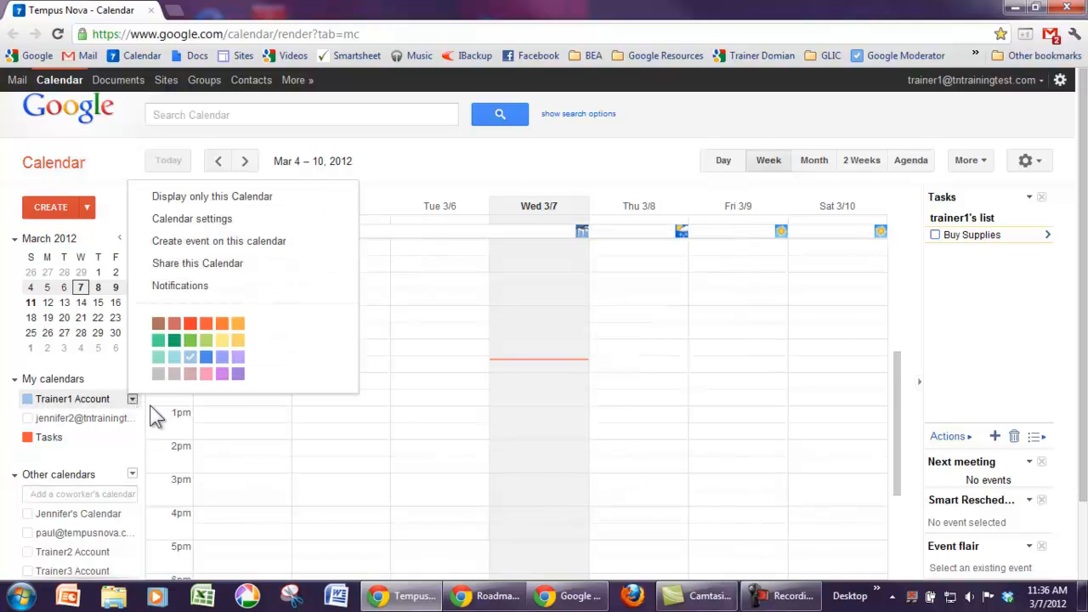
left_click(206, 357)
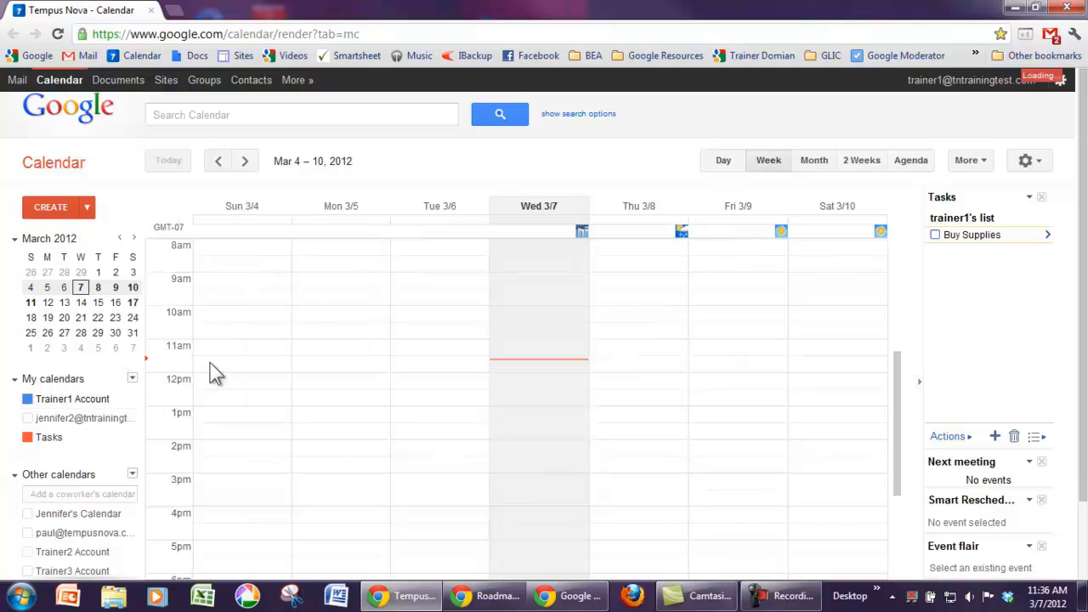
Start an event titled Project ABC Meeting on Wednesday, March 7, 1pm to 3pm, and open its full details.
left_click_drag(521, 413, 530, 469)
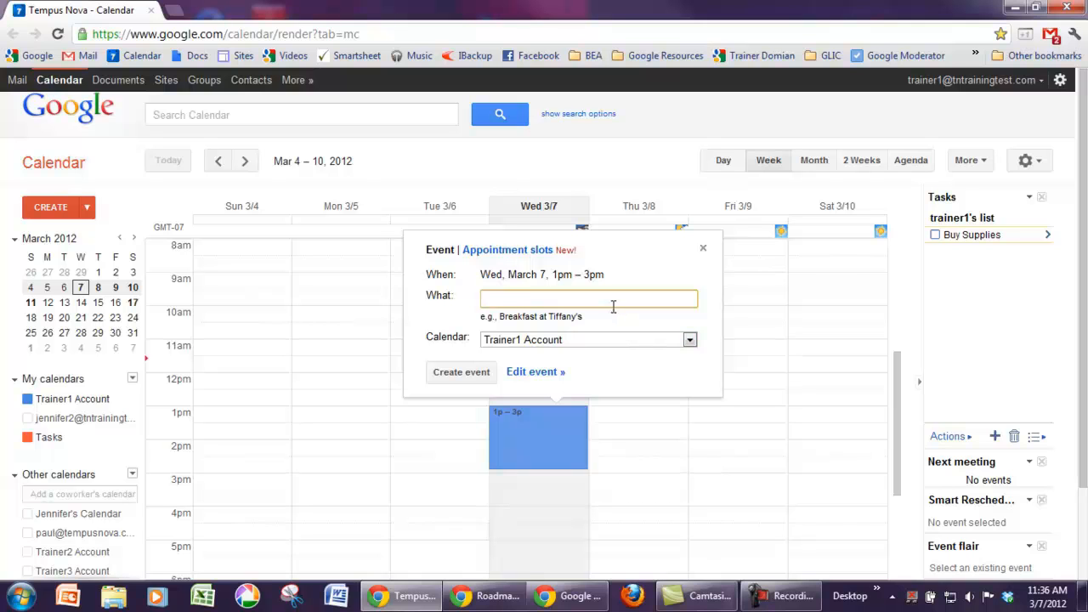
type("Project ABC Meeting")
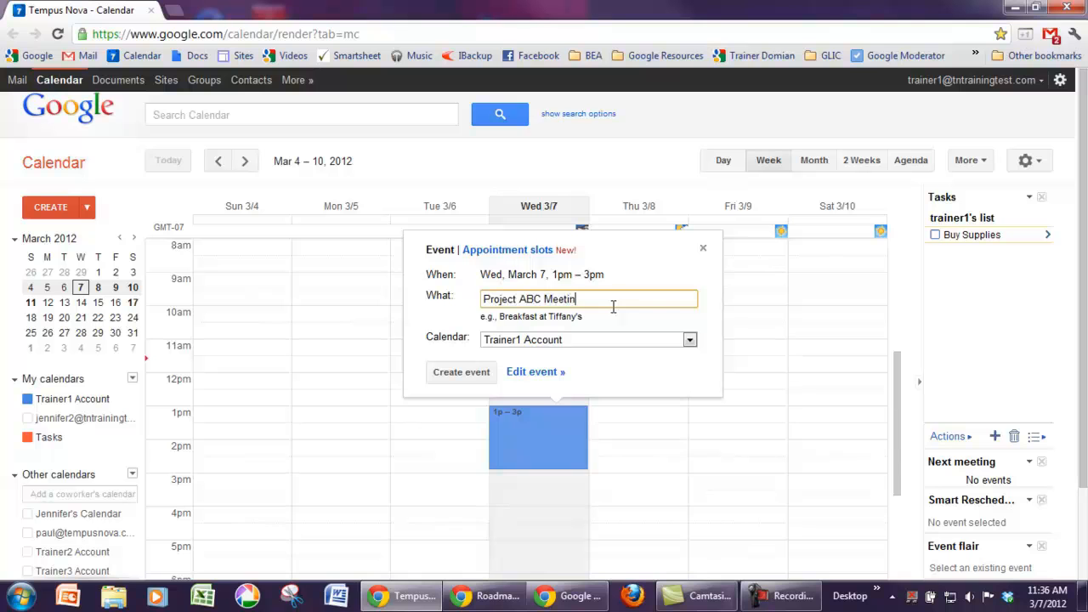
left_click(534, 374)
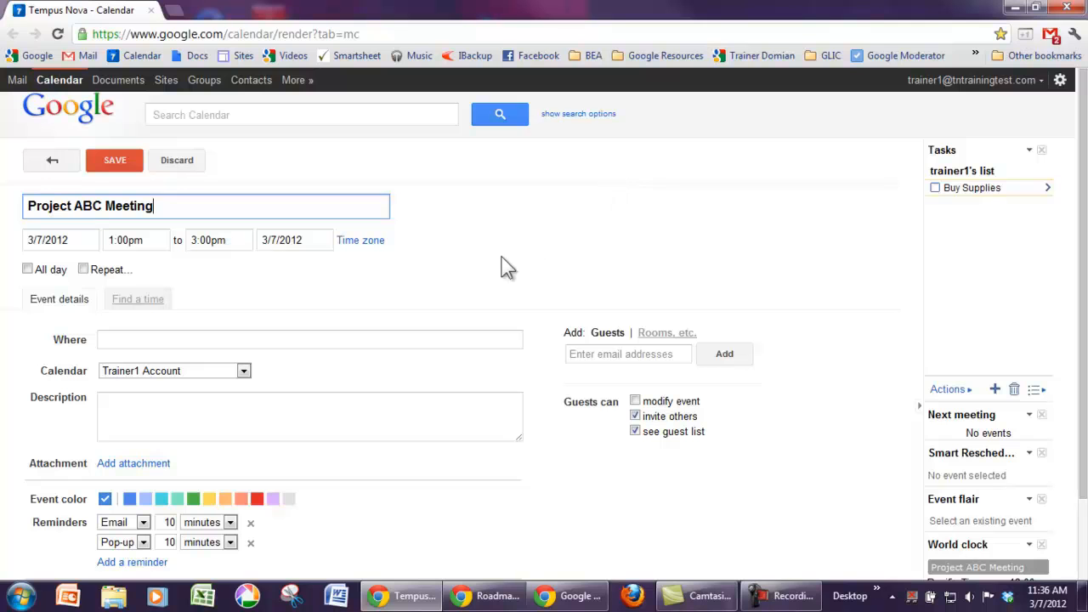
Reschedule the meeting to 3/8/2012, from 1:30pm to 3:45pm.
left_click(76, 242)
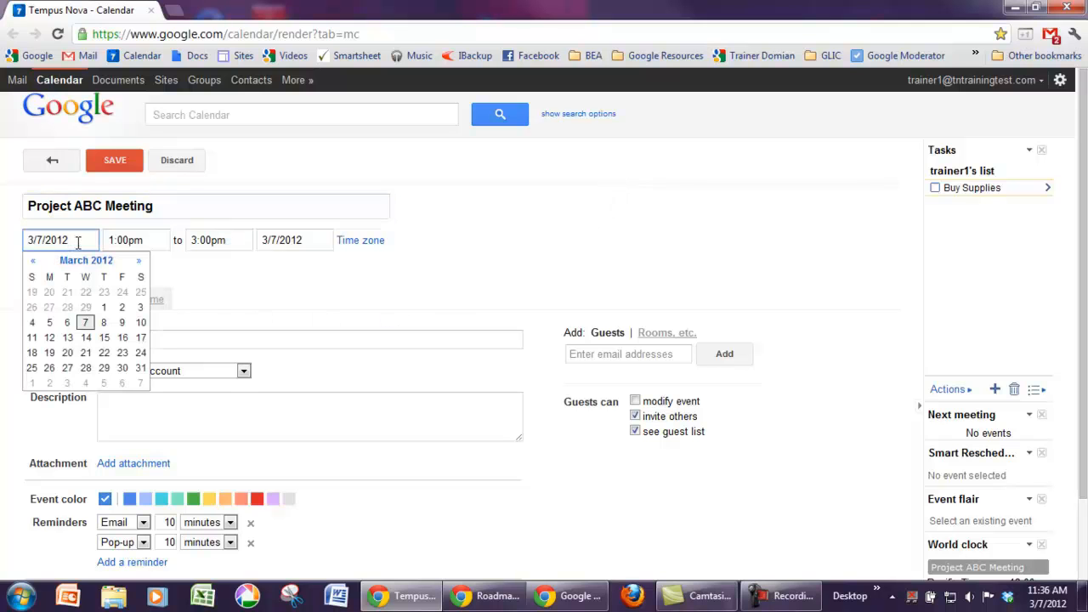
left_click(104, 323)
left_click(138, 242)
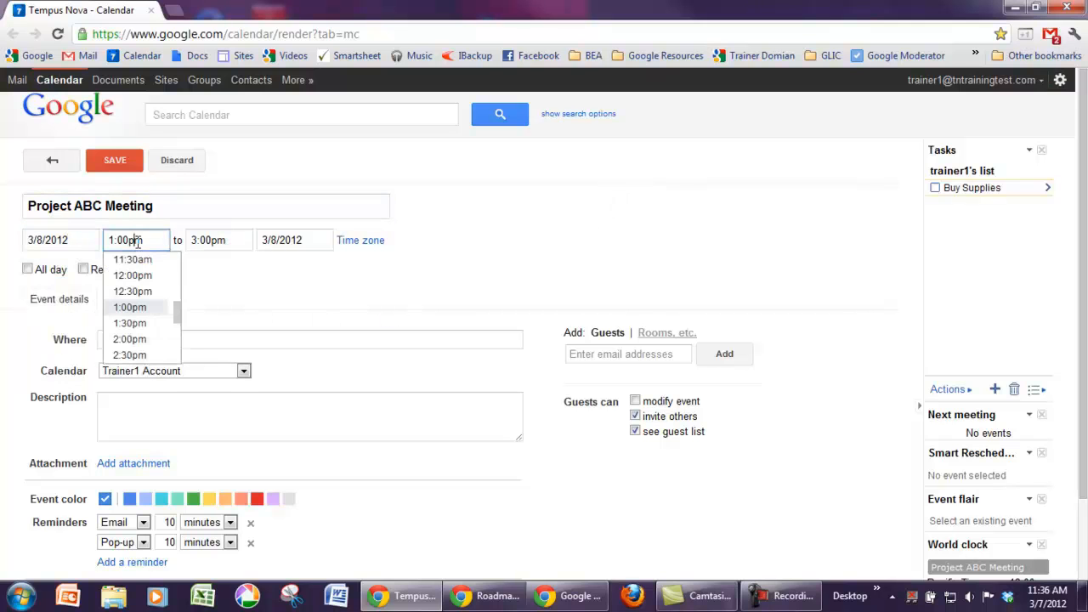
left_click(155, 324)
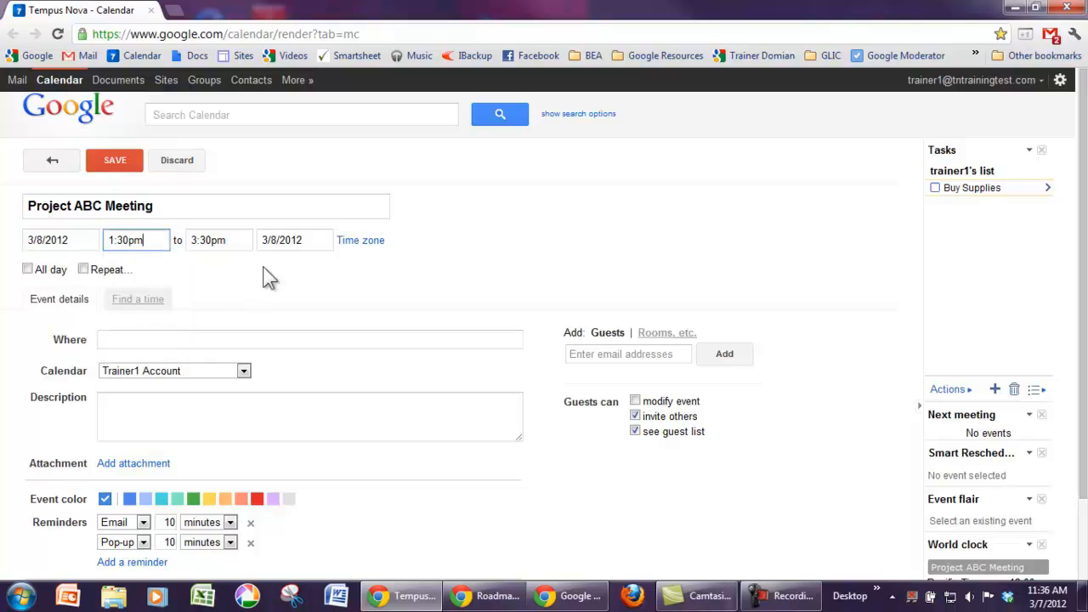
left_click(209, 240)
left_click_drag(201, 240, 210, 239)
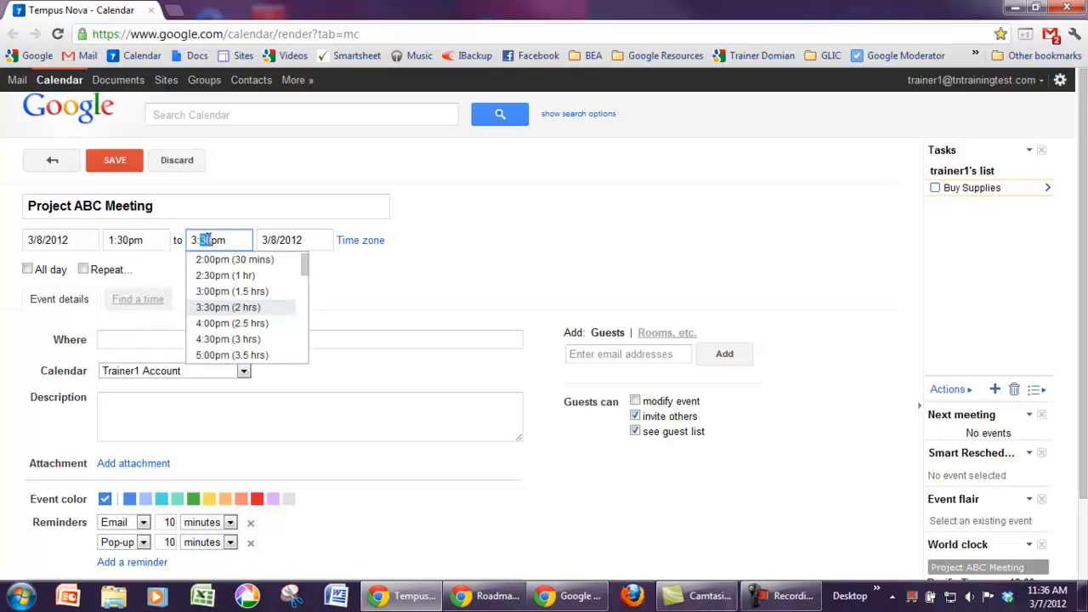
type("45")
left_click(346, 272)
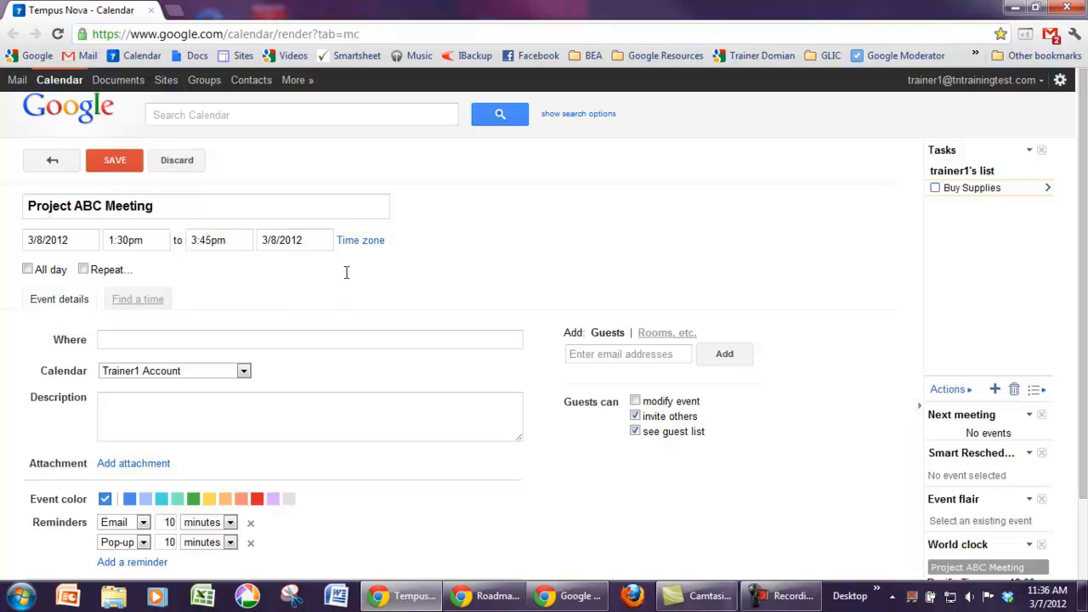
Set the event's time zone to (GMT-05:00) Eastern Time.
left_click(359, 245)
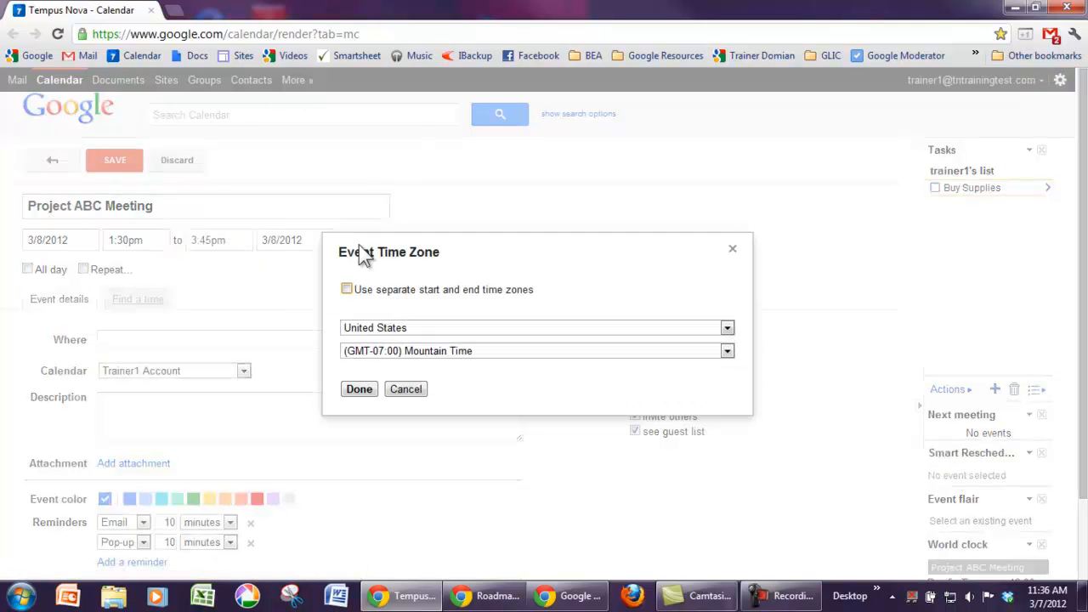
left_click(725, 352)
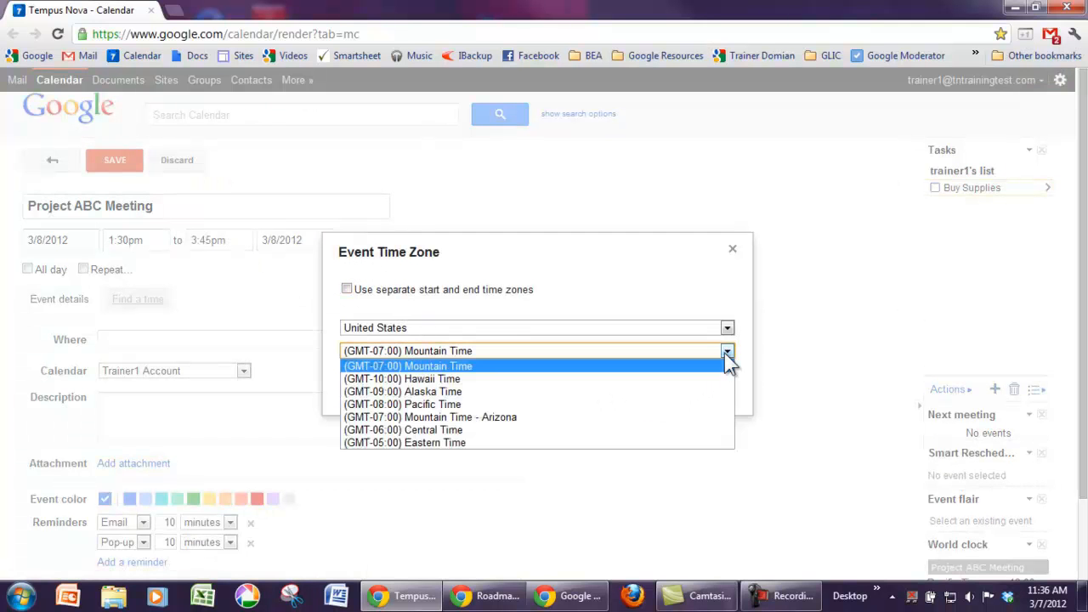
left_click(680, 442)
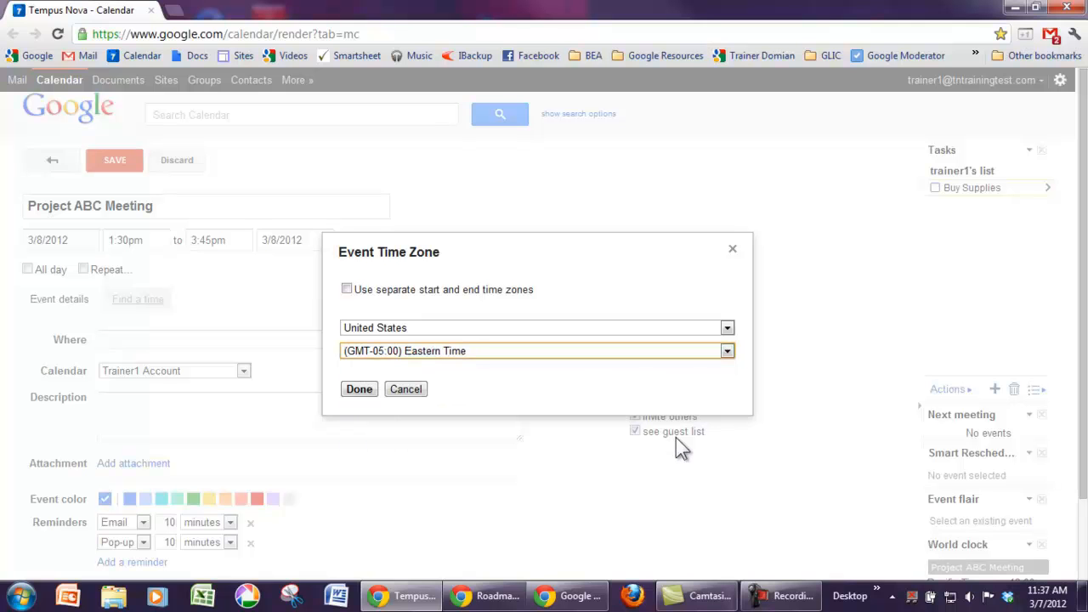
left_click(359, 389)
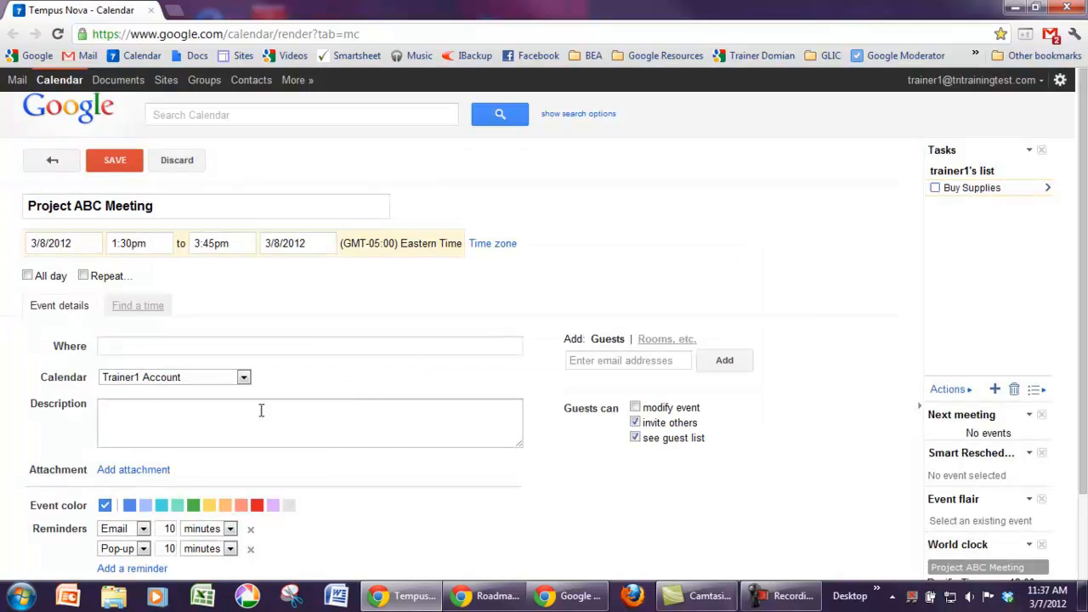
Make the meeting repeat weekly, every 1 week, on Thursday and Friday, ending on 3/30/2012.
left_click(83, 277)
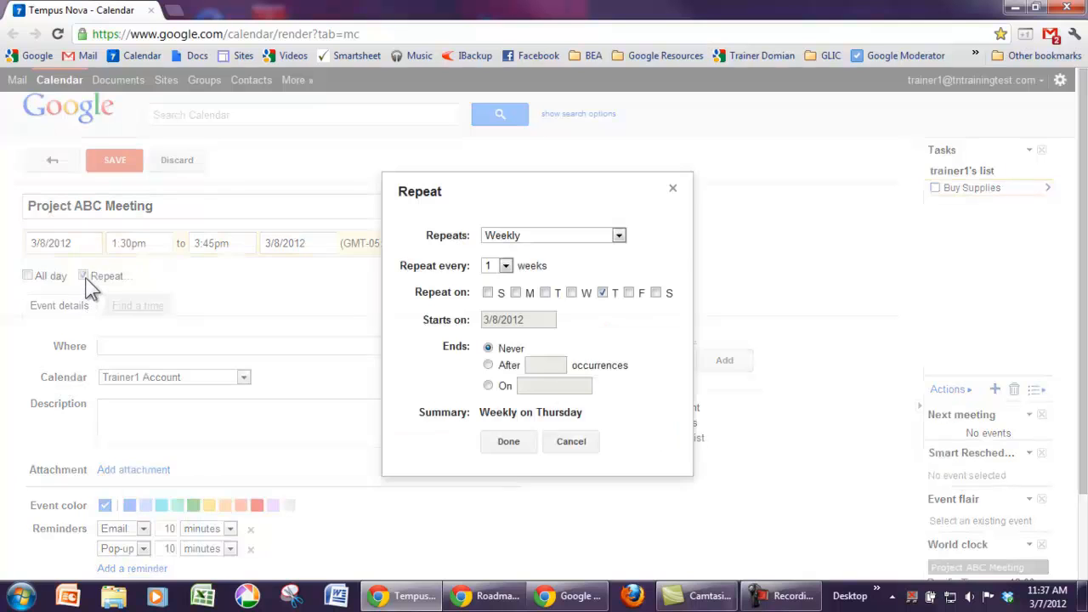
left_click(618, 236)
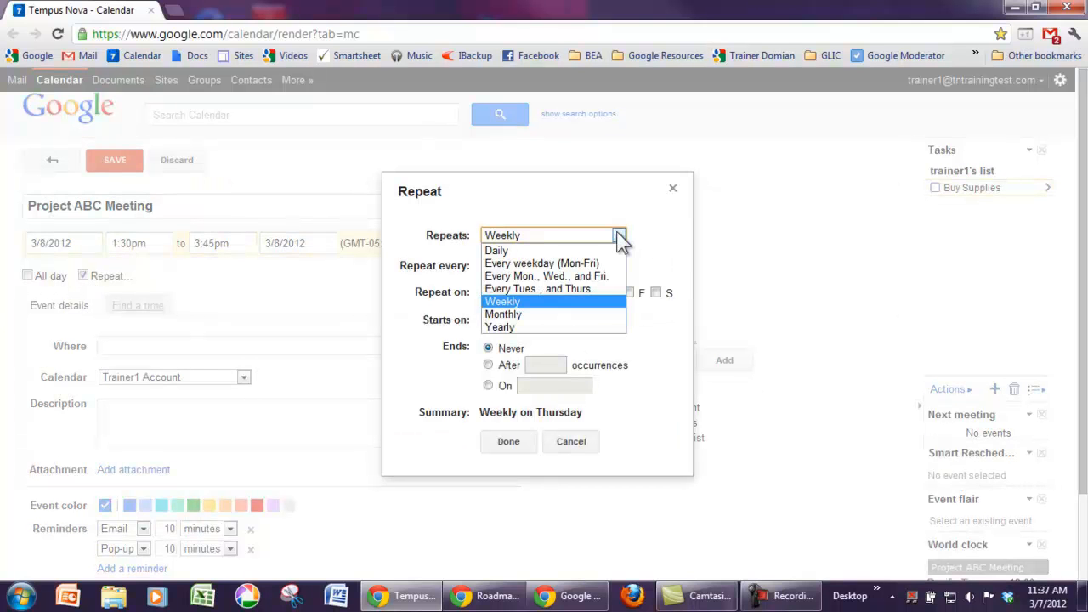
left_click(619, 238)
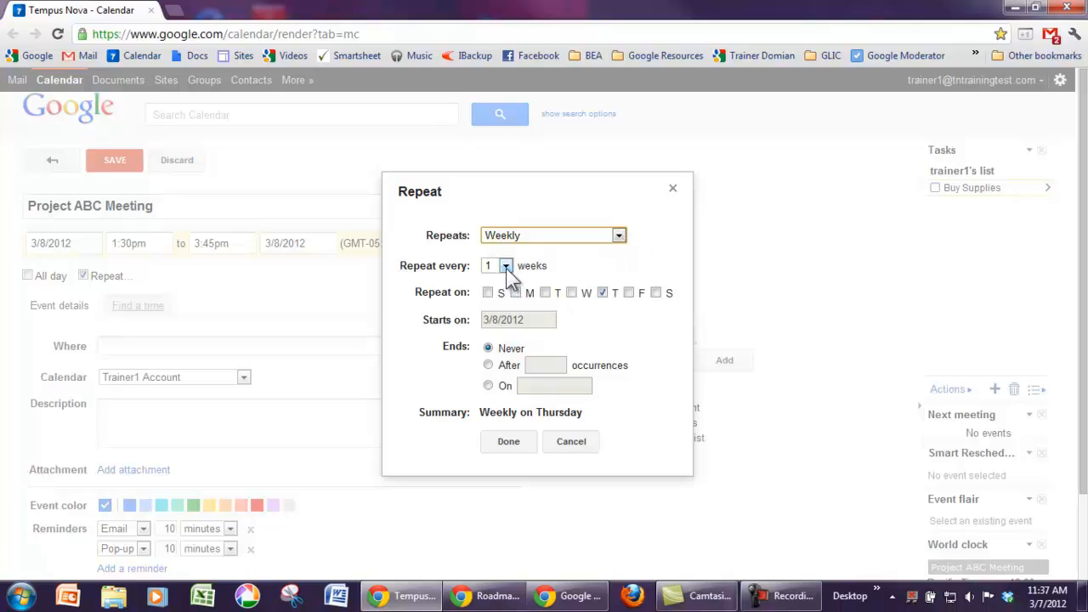
left_click(629, 294)
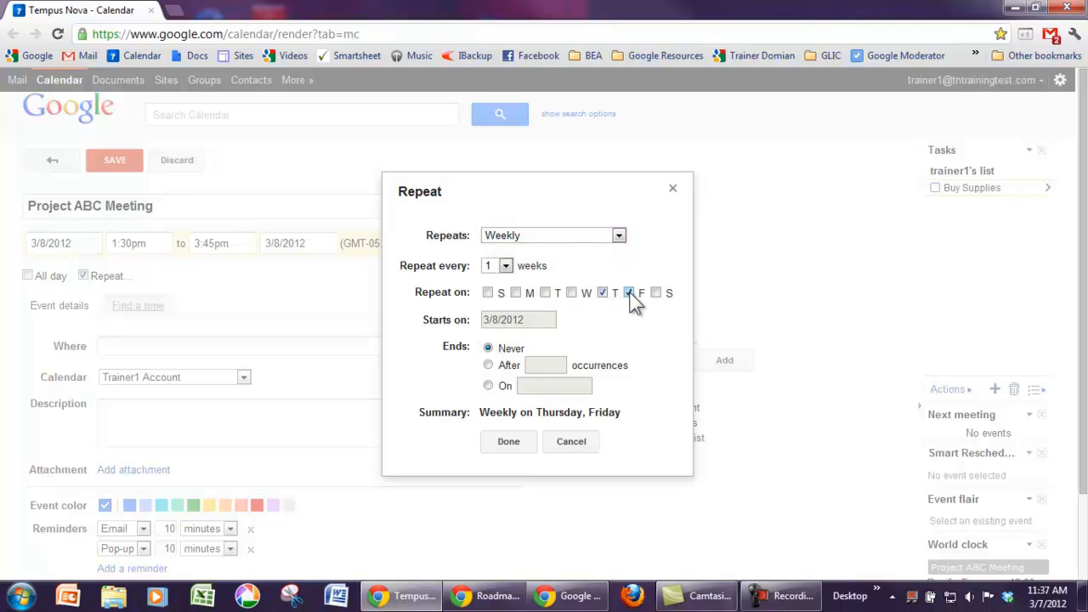
left_click(488, 385)
left_click(569, 387)
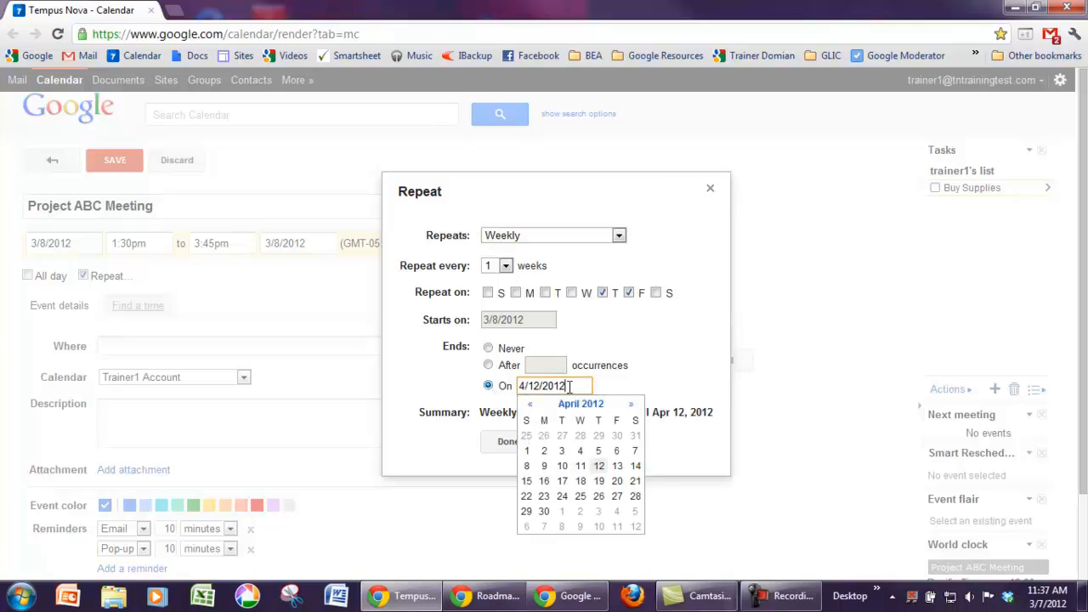
left_click(530, 405)
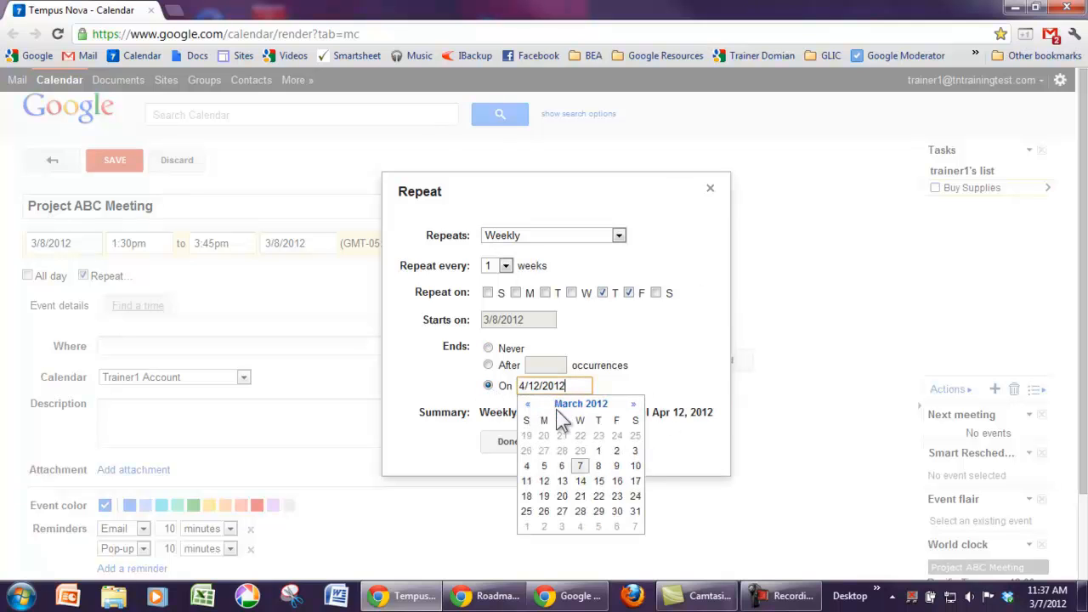
left_click(618, 510)
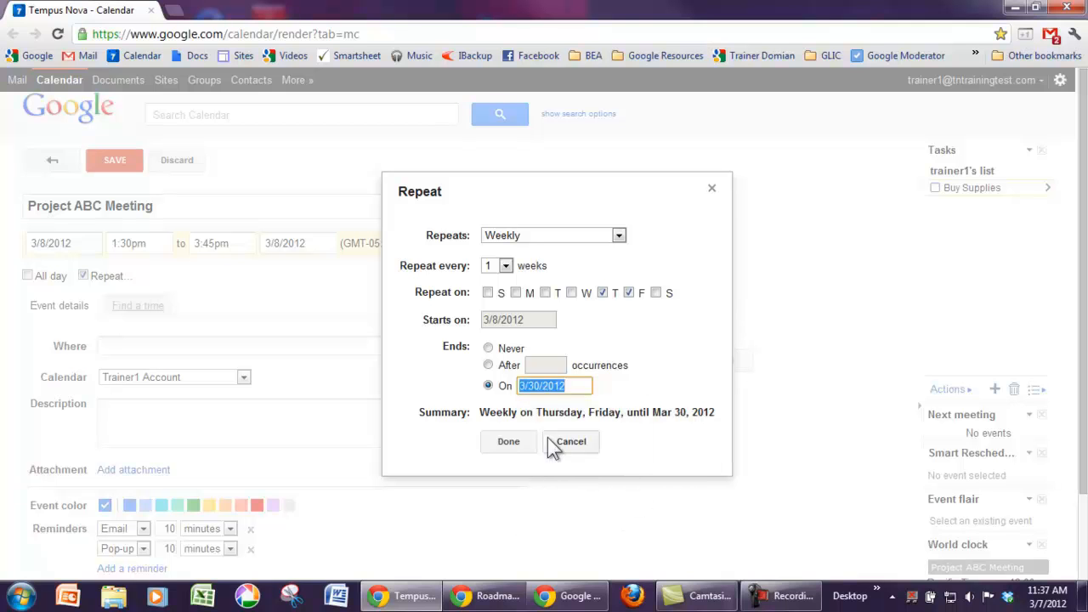
left_click(513, 447)
Enter the event description as two lines, Goals and Objectives.
left_click(372, 410)
type("Goals")
key("Return")
type("Obje")
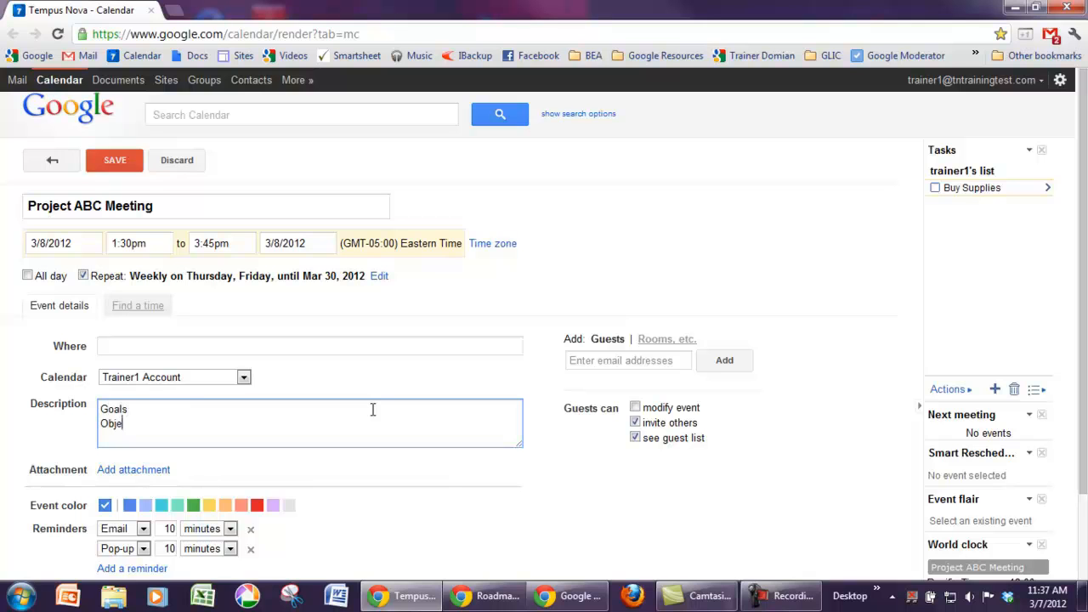
type("ctives")
Attach the Training Preso: Agenda document from Google Docs to the event.
left_click(133, 475)
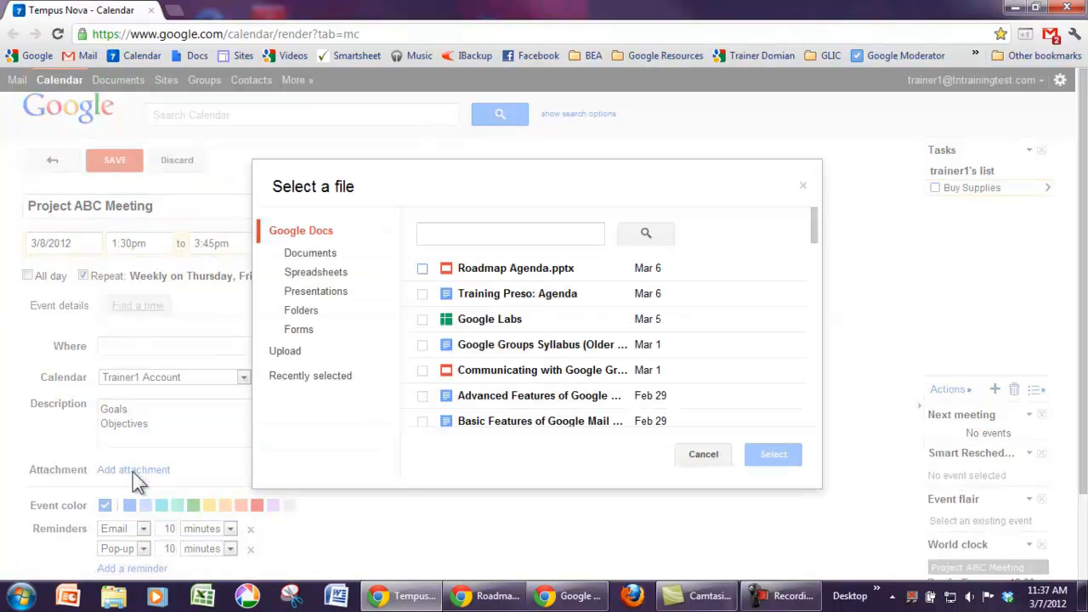
left_click(422, 294)
left_click(787, 455)
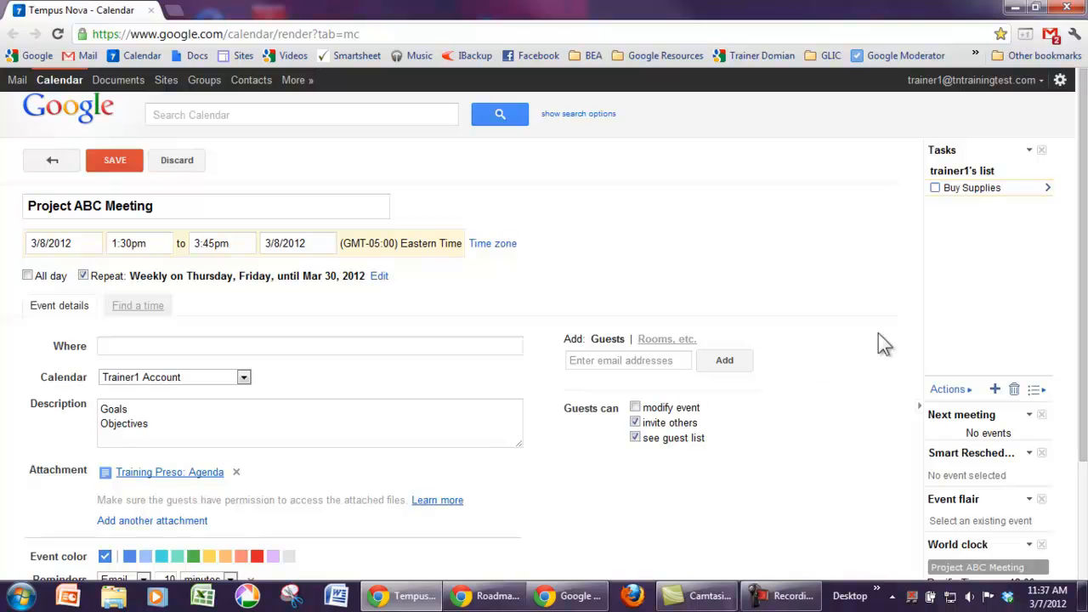
Add two coworkers as guests of the meeting, choosing each from the suggested contacts.
left_click_drag(1083, 308, 1075, 453)
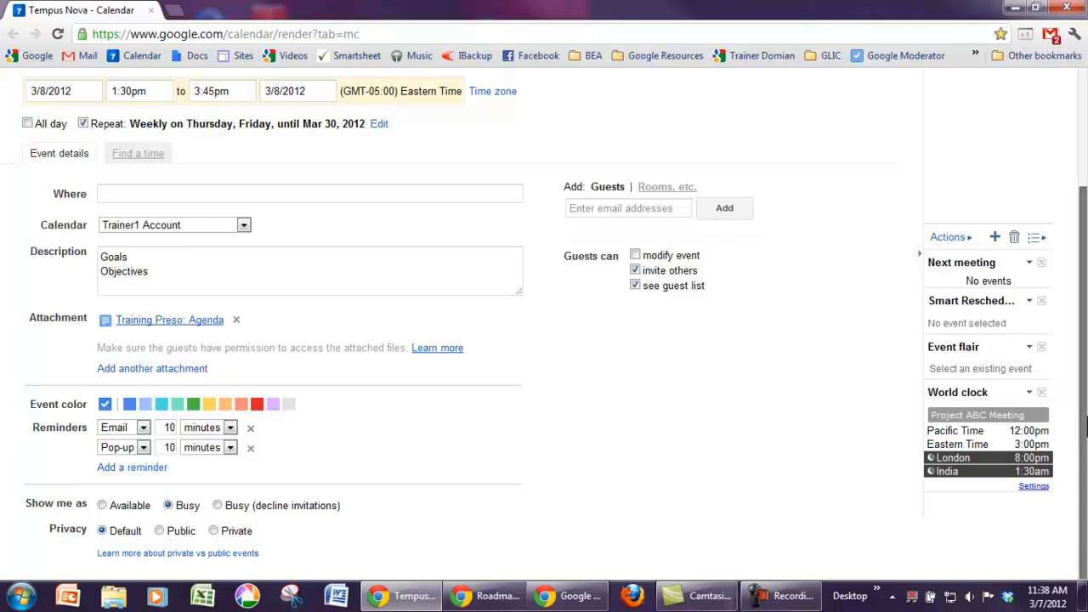
scroll(544, 323, "up", 3)
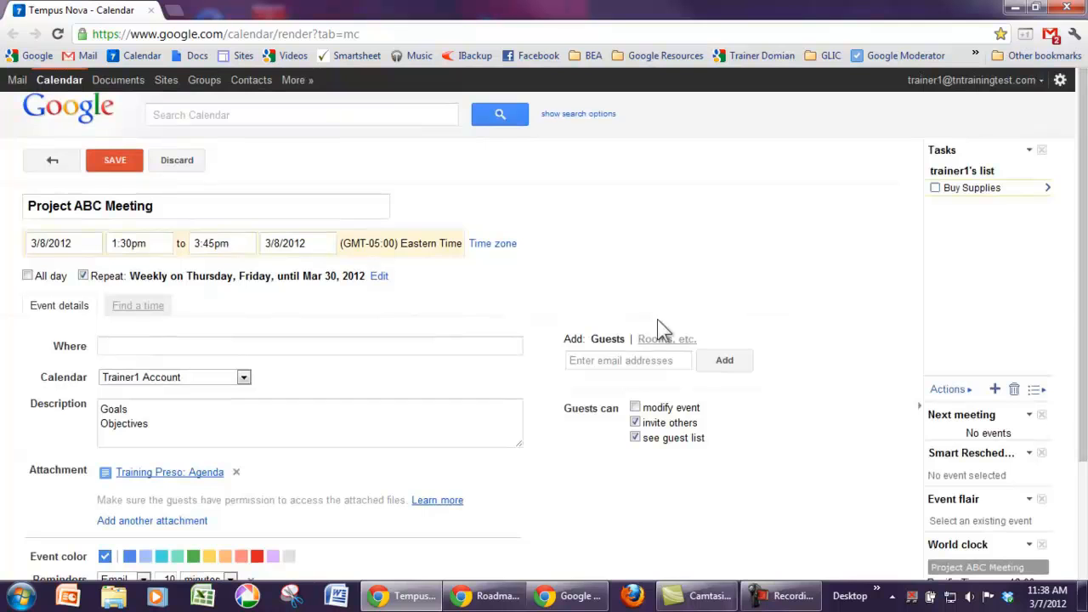
left_click(599, 360)
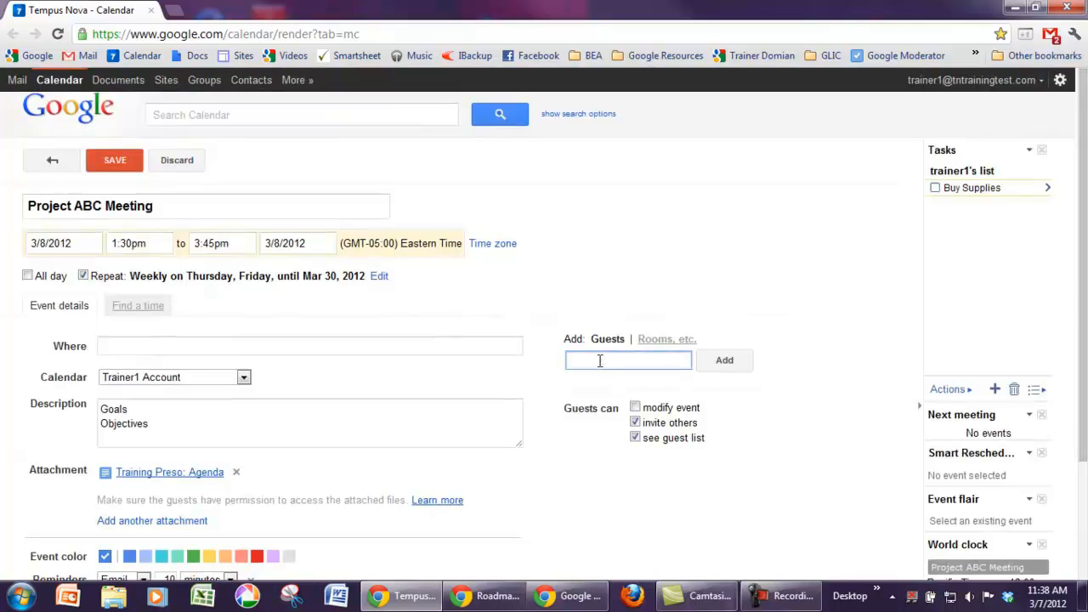
type("Paul")
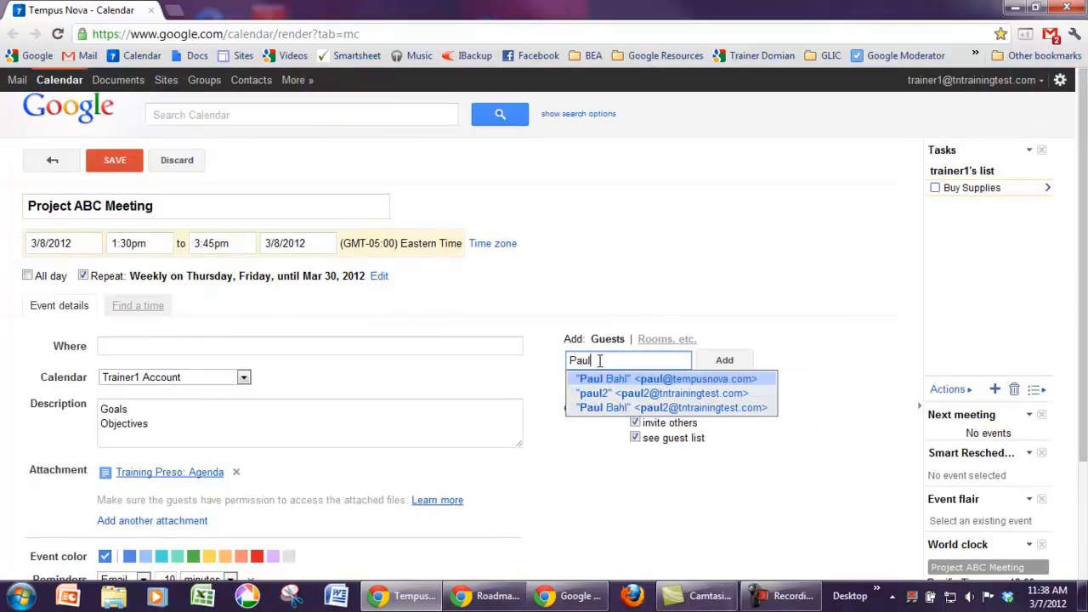
key("Return")
type("Jenn")
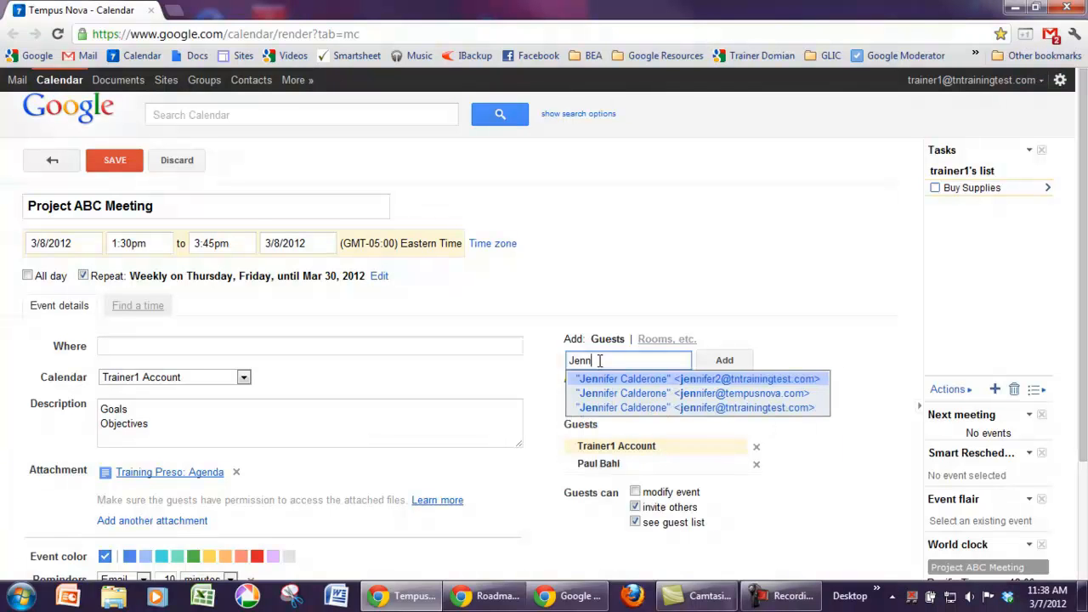
key("Down")
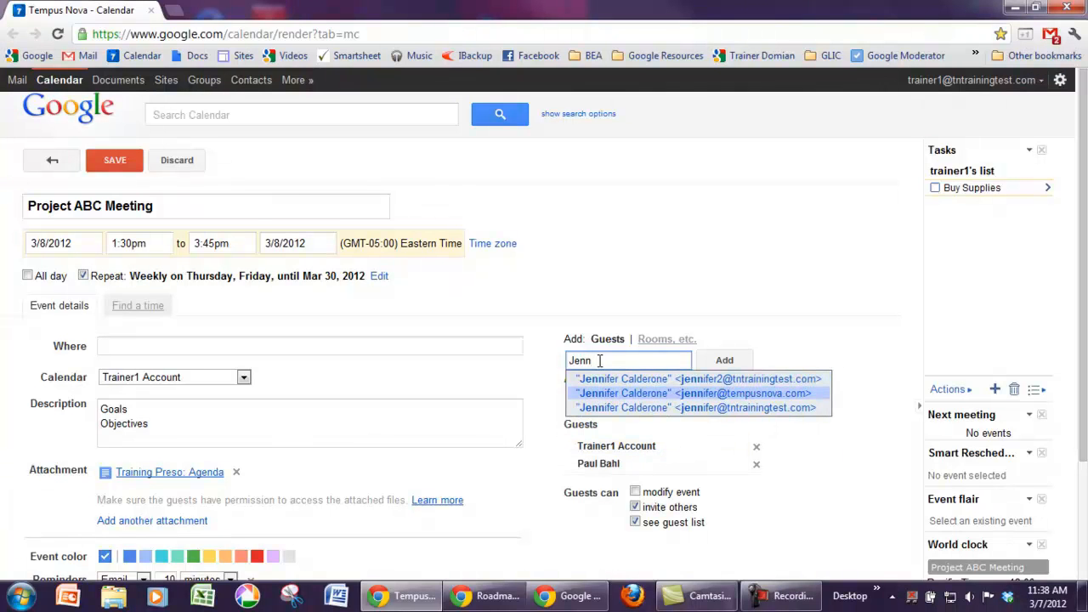
key("Return")
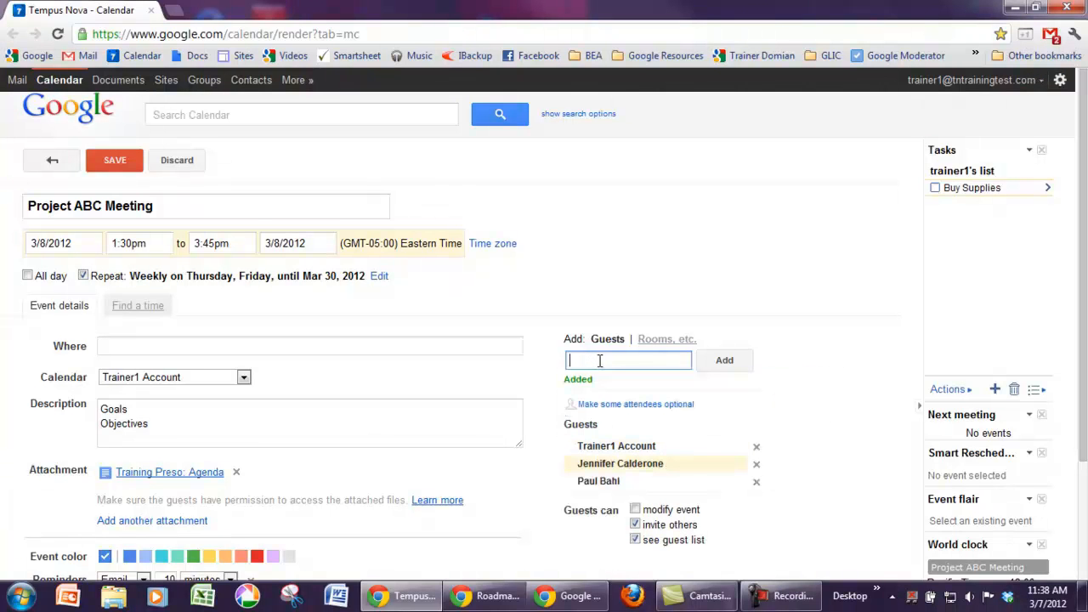
Mark the first guest added as optional and book the Small Conference Room for the meeting.
left_click(607, 406)
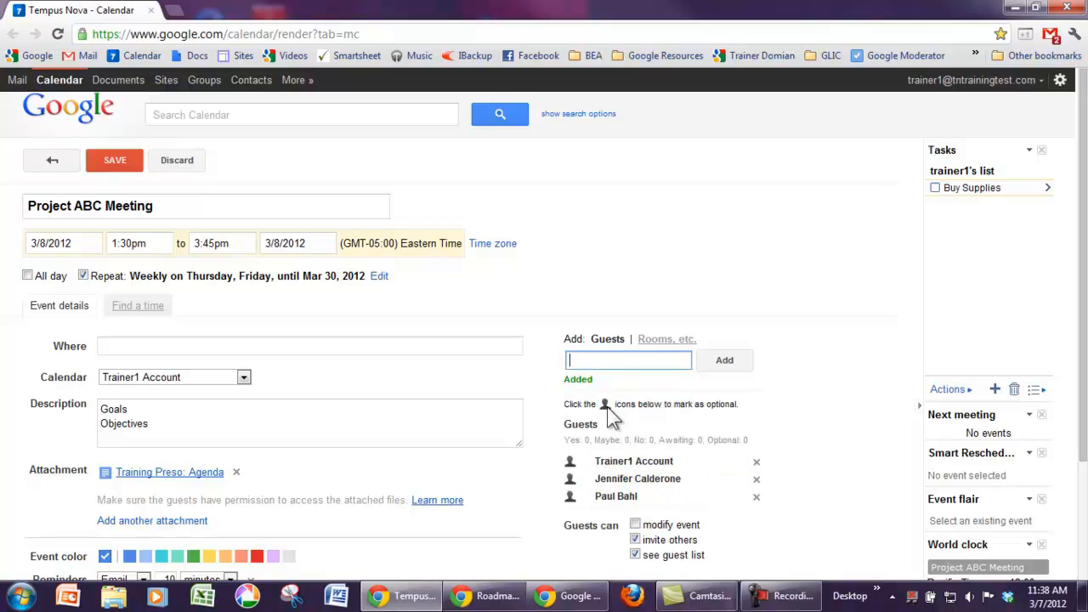
left_click(570, 498)
left_click(675, 345)
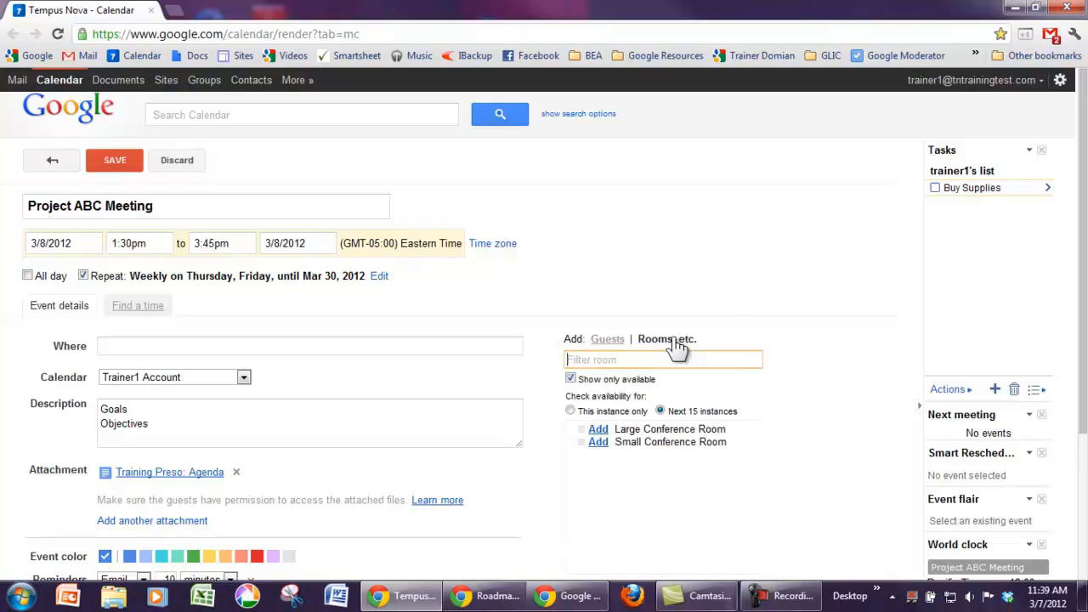
left_click(599, 444)
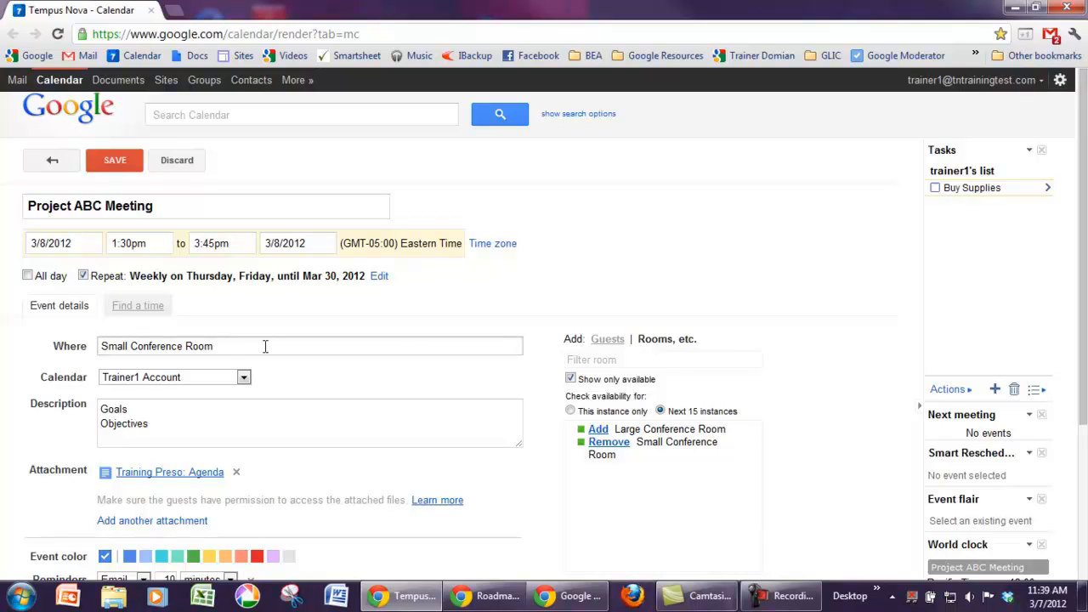
Check the availability of the guests and room on Thursday, Mar 8, including the optional guest's schedule.
left_click(136, 306)
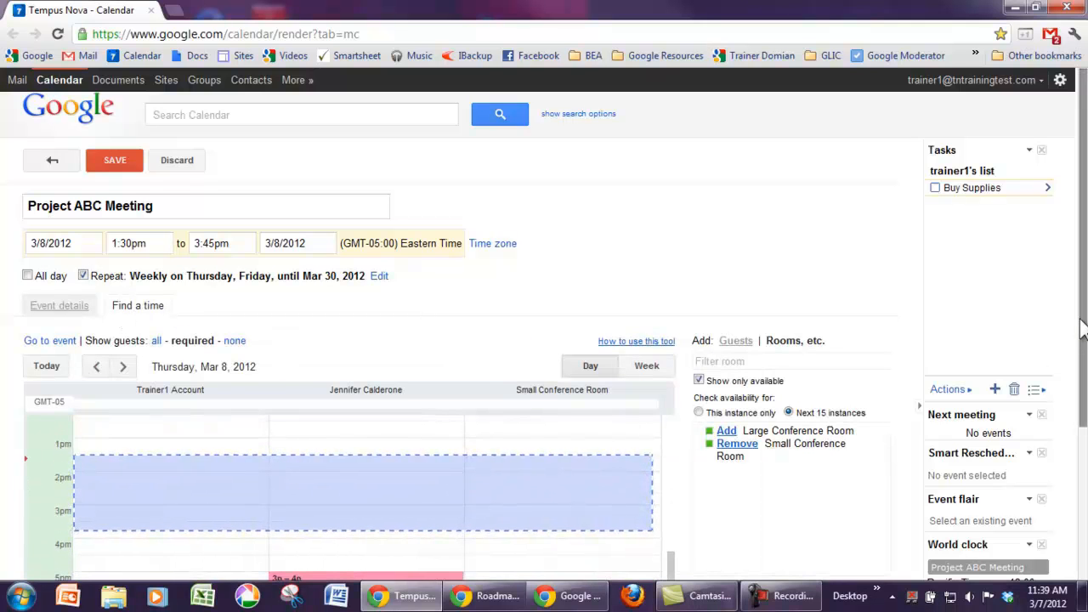
left_click_drag(1084, 329, 1078, 381)
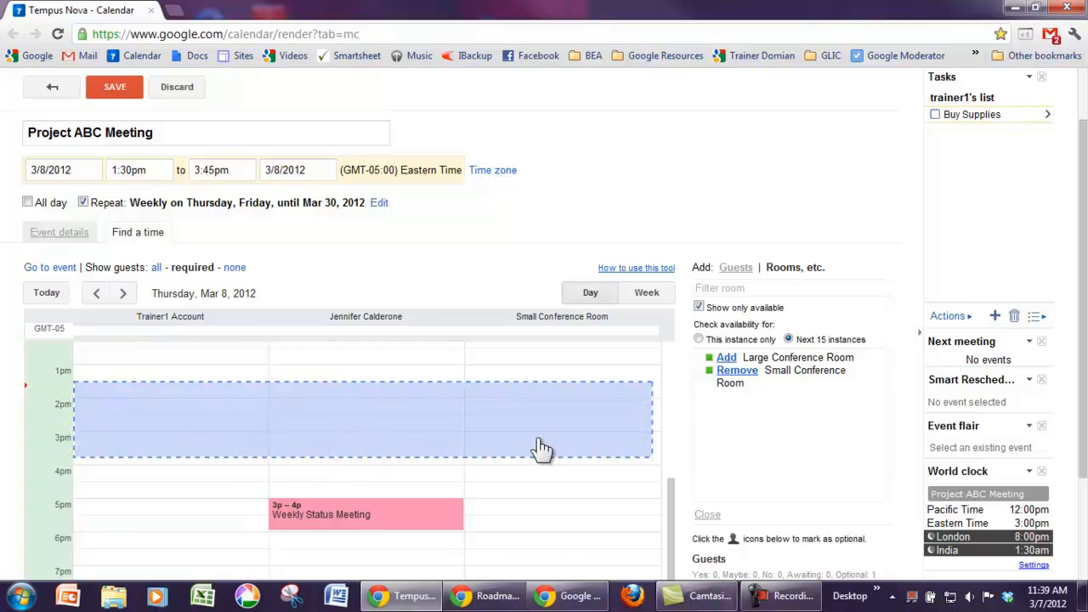
left_click(735, 267)
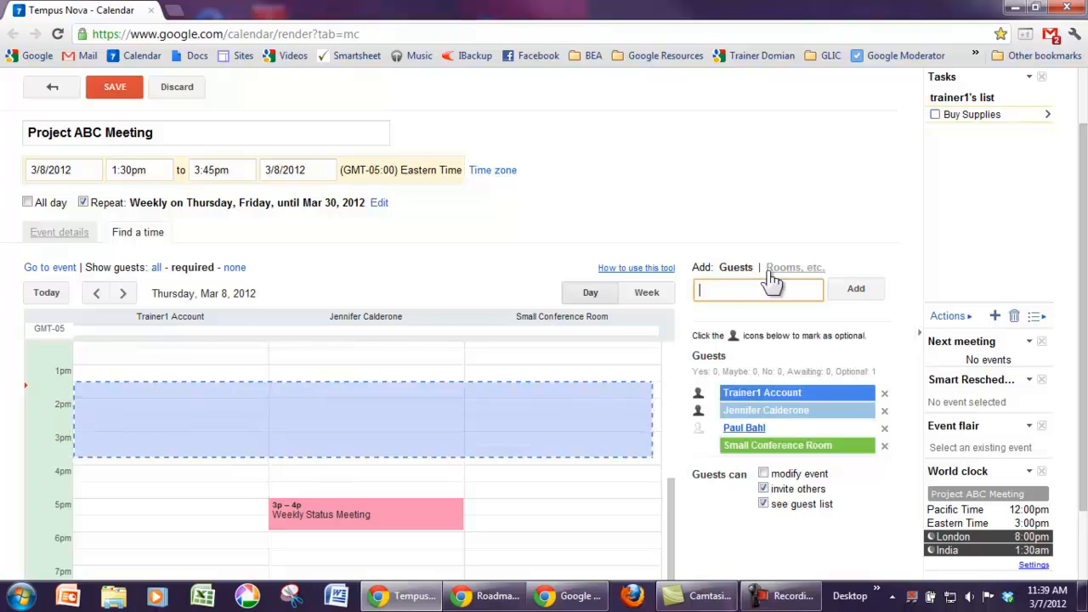
left_click(813, 432)
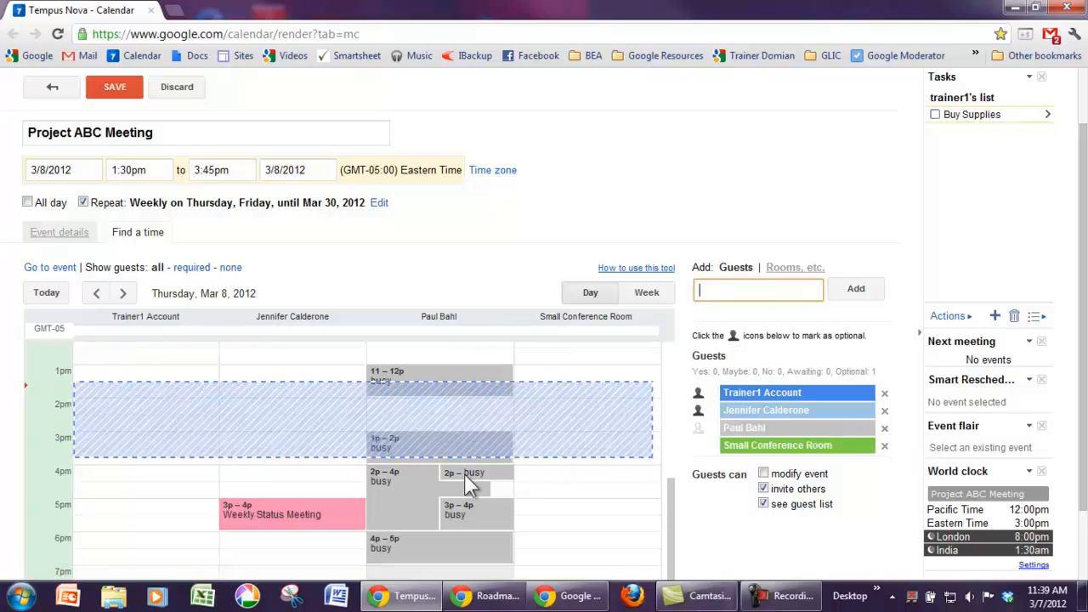
Move the meeting to the late-morning gap in the guests' schedules, setting it from 10:45am to 1:00pm.
left_click_drag(670, 509, 668, 480)
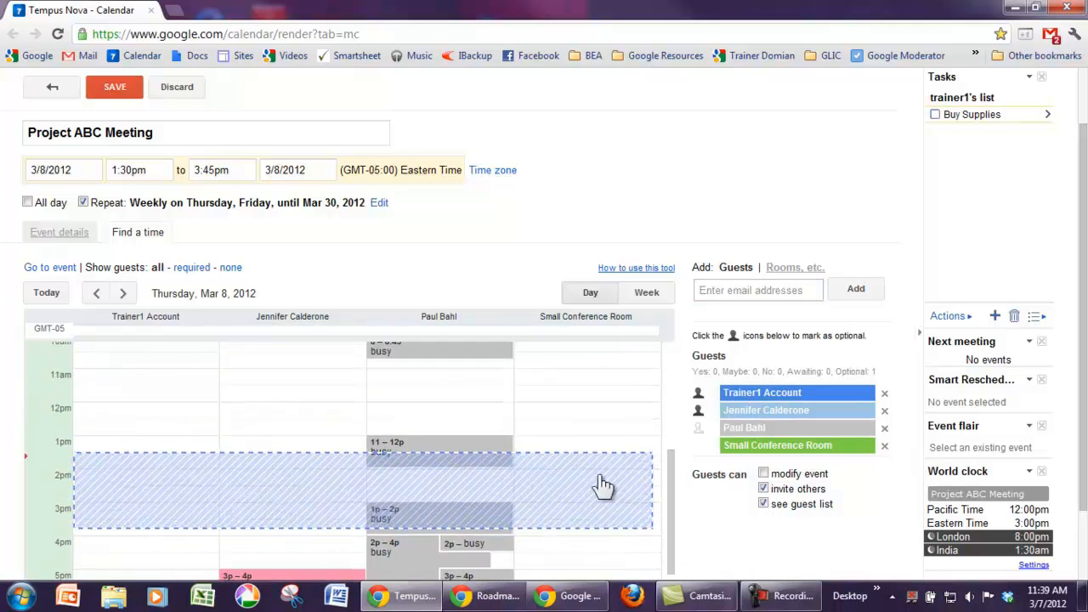
left_click_drag(595, 488, 600, 392)
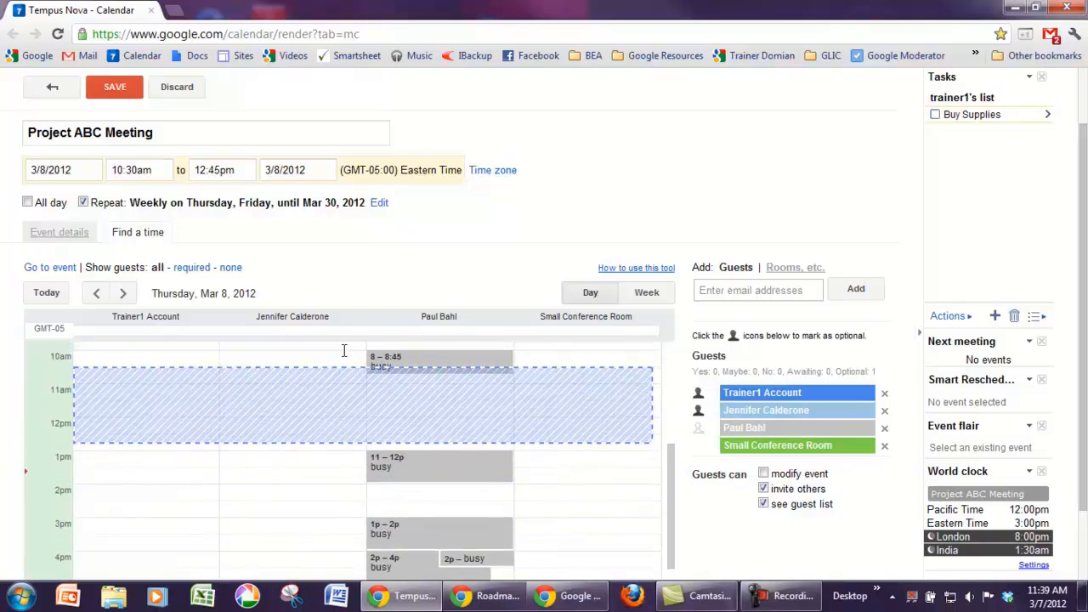
left_click(138, 173)
left_click_drag(137, 170, 125, 170)
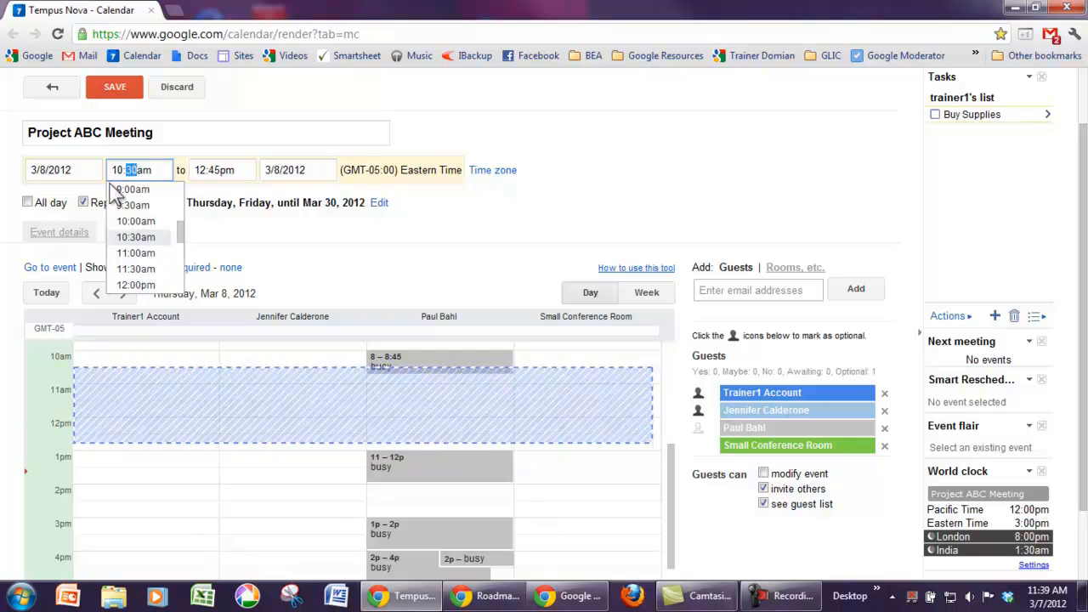
type("45")
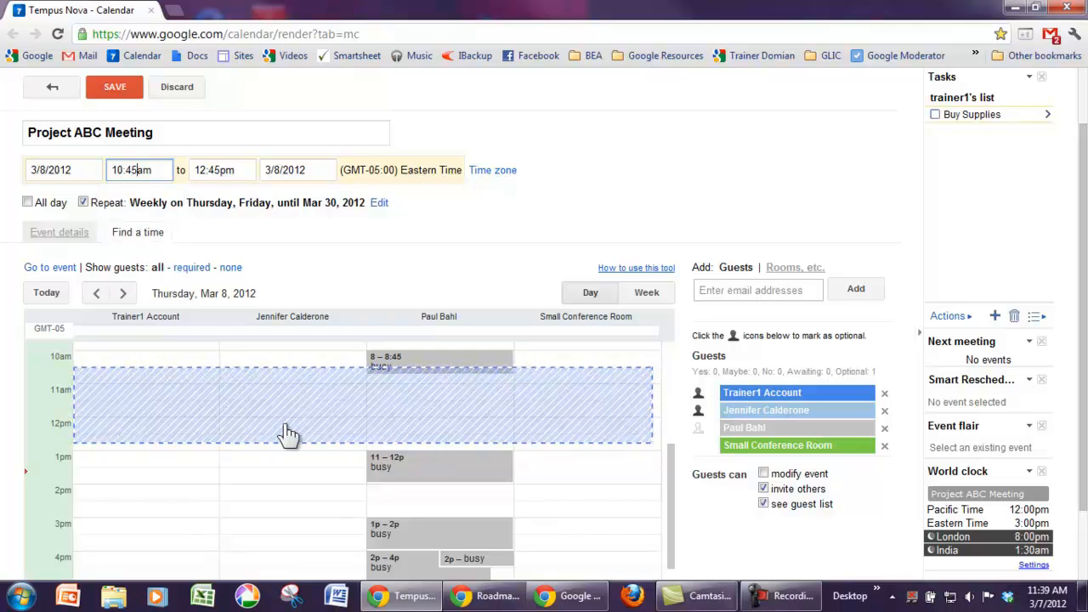
left_click(381, 282)
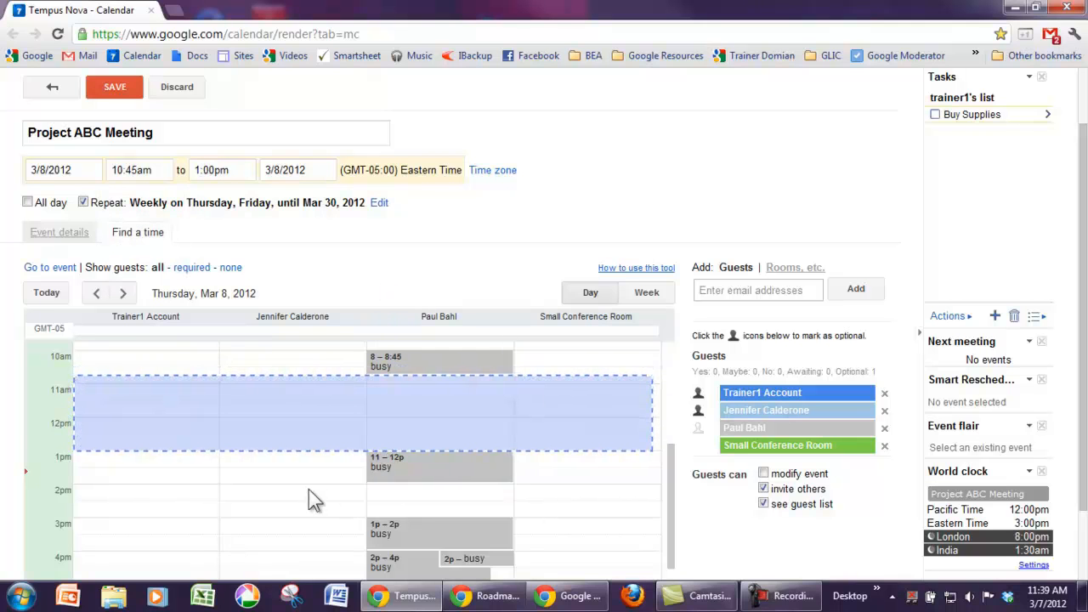
Save the event with the external guest included, without sending invitations.
left_click(117, 88)
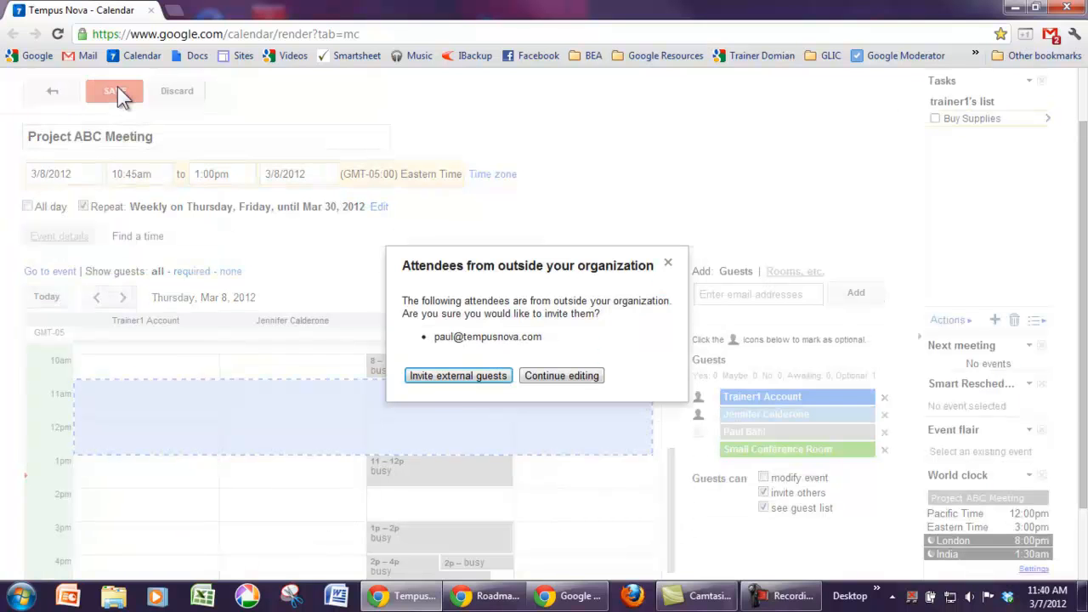
left_click(466, 380)
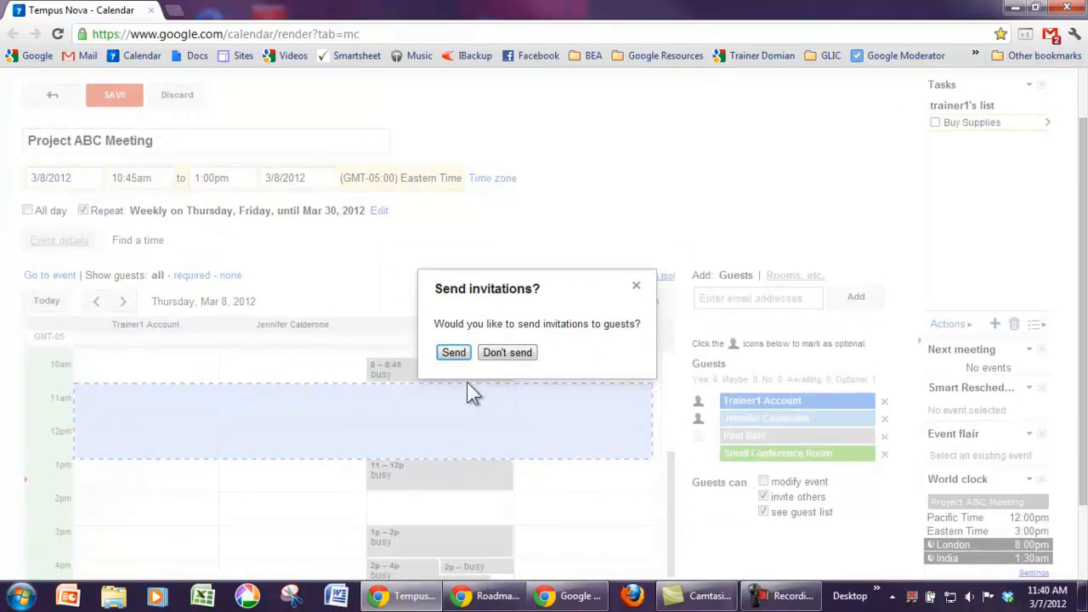
left_click(508, 352)
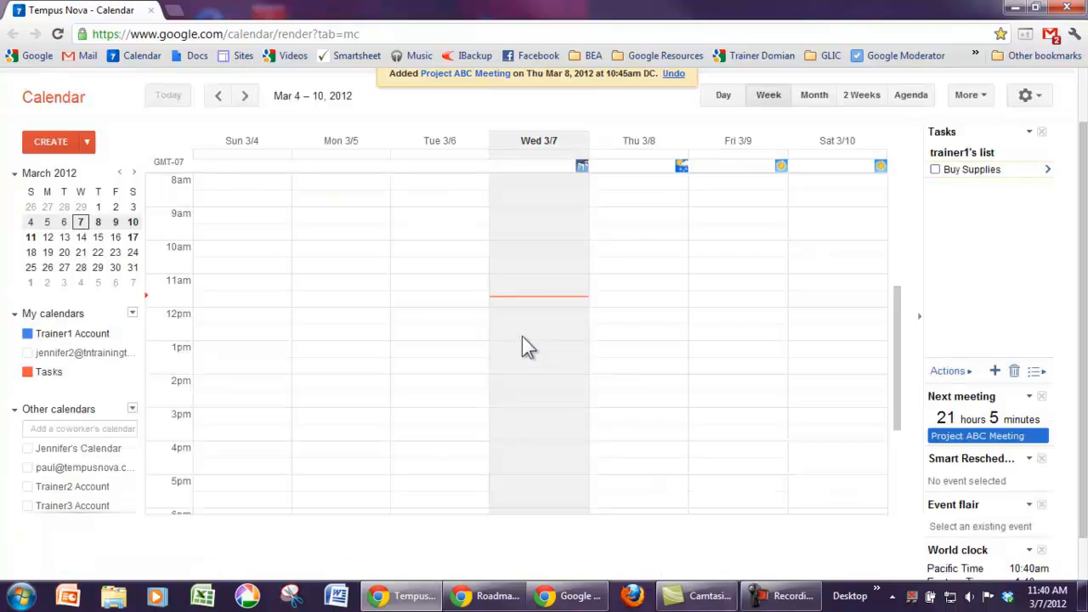
Review the recurring Project ABC Meeting week by week through Apr 1 – 7, 2012, and return to the current week.
left_click_drag(894, 318, 904, 290)
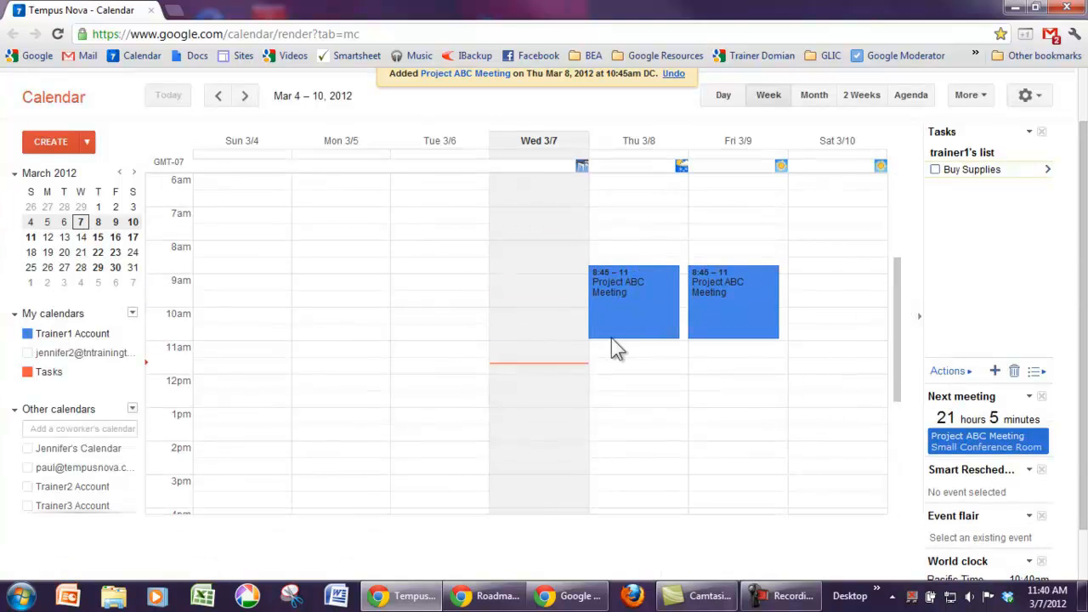
left_click(245, 99)
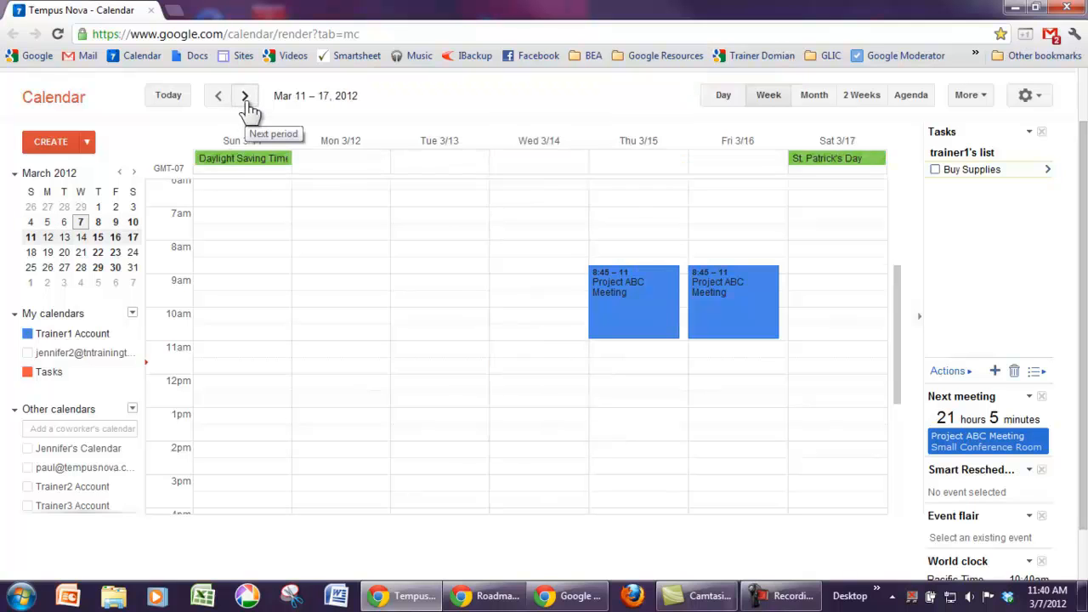
left_click(245, 99)
left_click(245, 99)
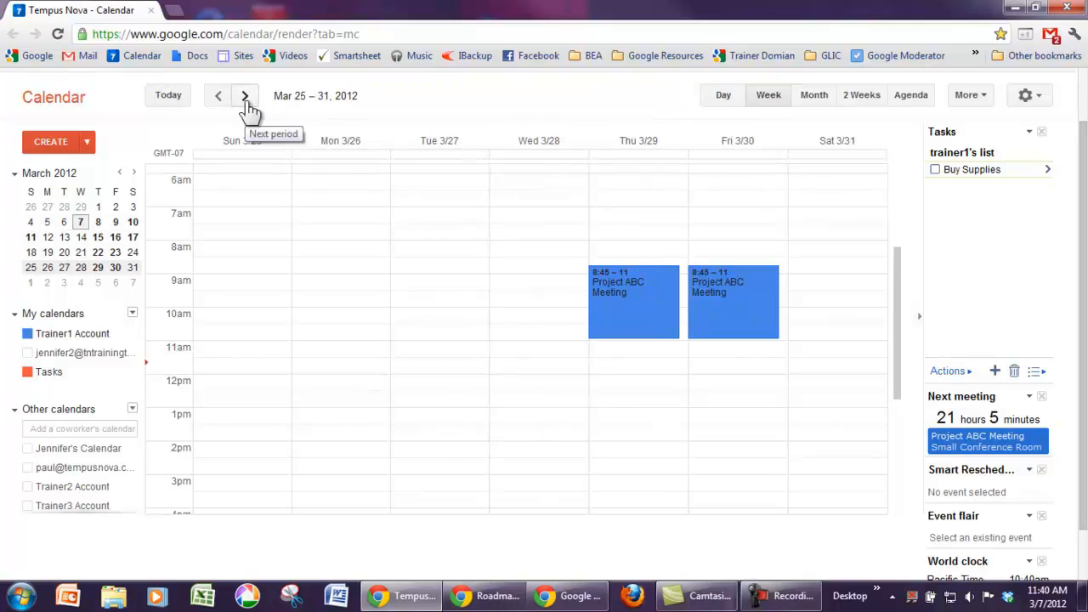
left_click(245, 100)
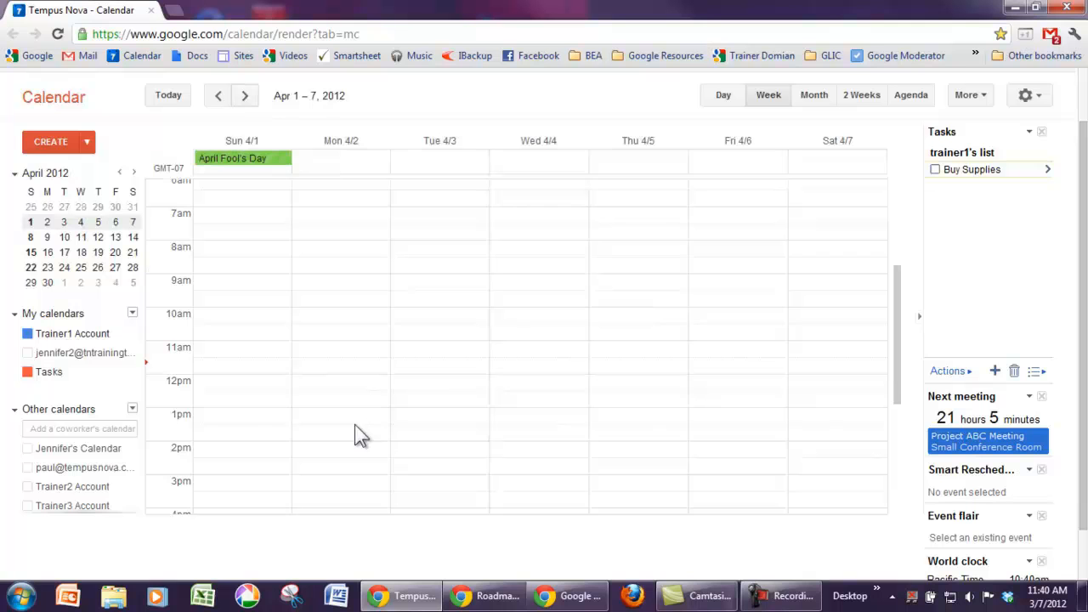
left_click(181, 106)
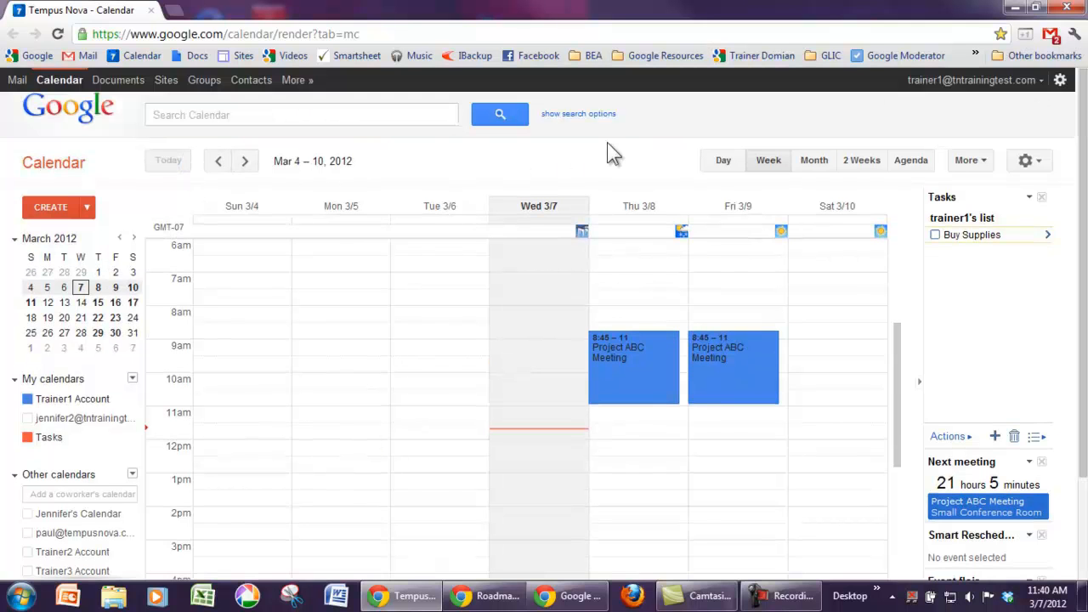